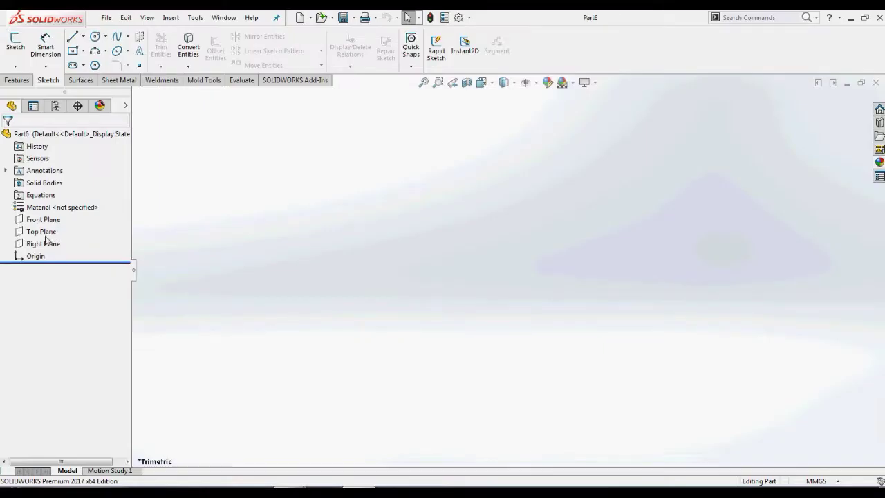
Start a sketch on the Front Plane and insert the glasses-and-moustache picture.
click(54, 216)
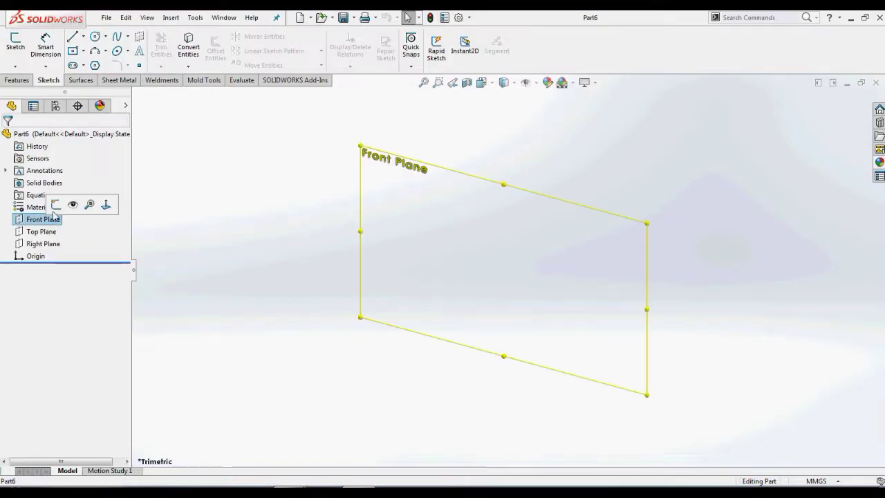
click(56, 205)
click(195, 17)
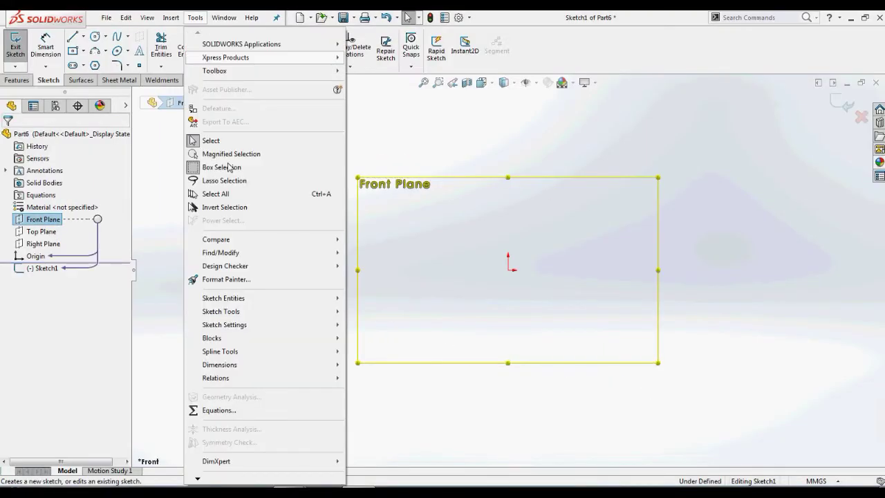
mouse_move(290, 311)
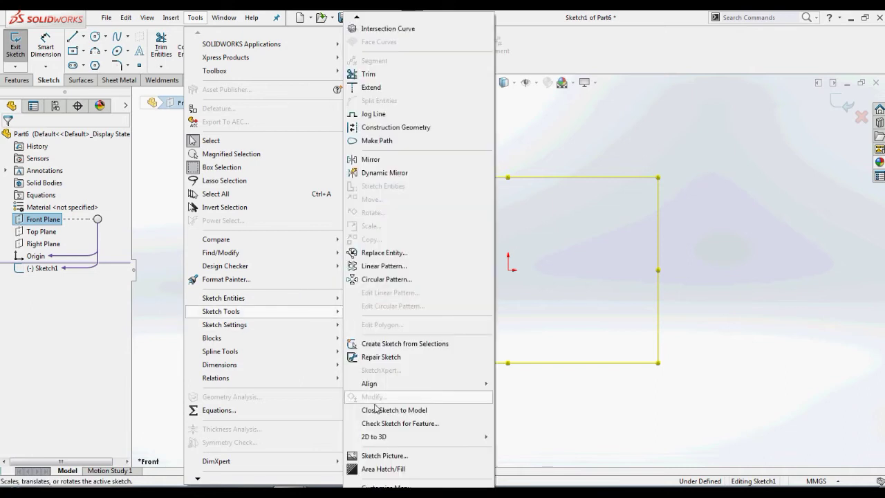
click(383, 455)
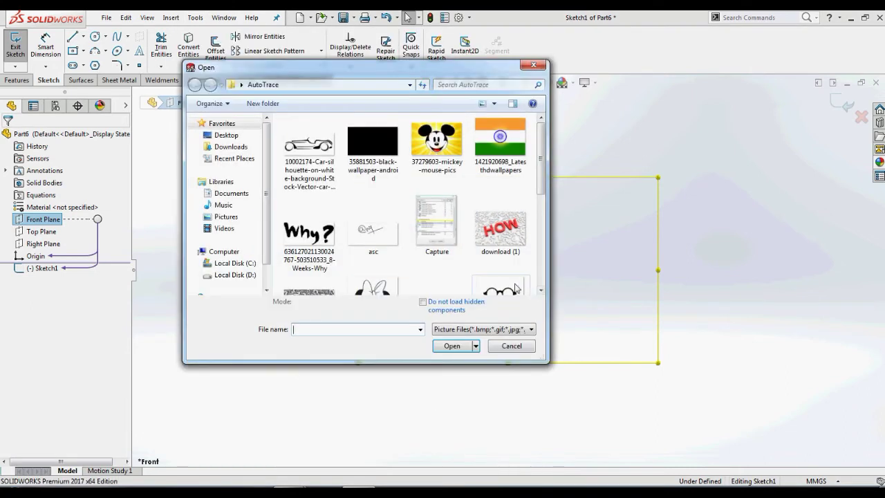
click(515, 287)
double_click(516, 287)
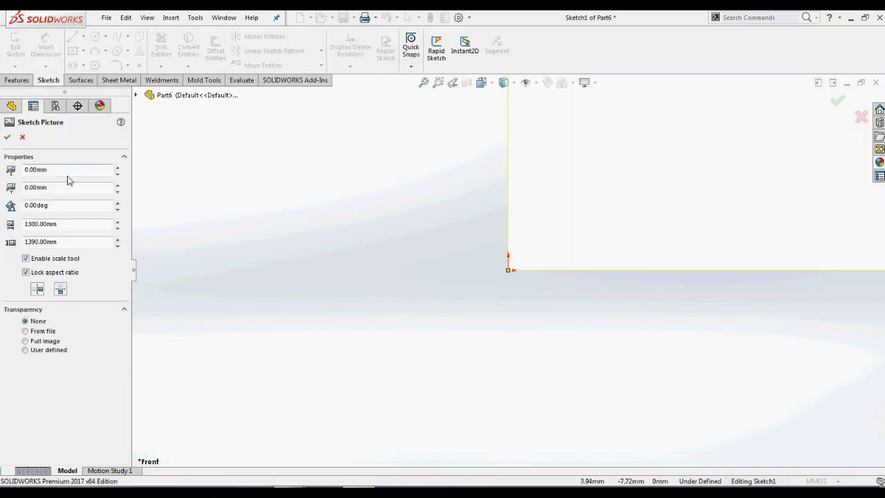
Position the sketch picture at X -650 mm and Y -695 mm.
double_click(68, 172)
key(BackSpace)
text(-650)
key(Return)
double_click(62, 188)
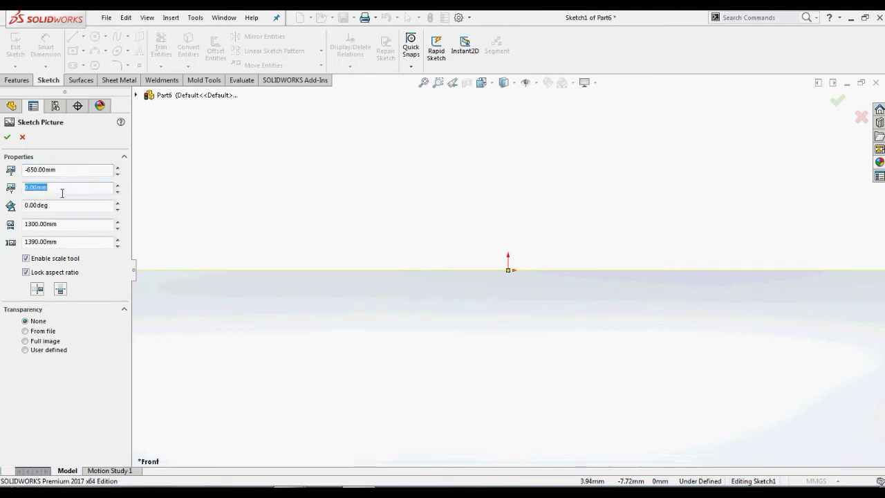
text(-695)
key(Return)
key(z)
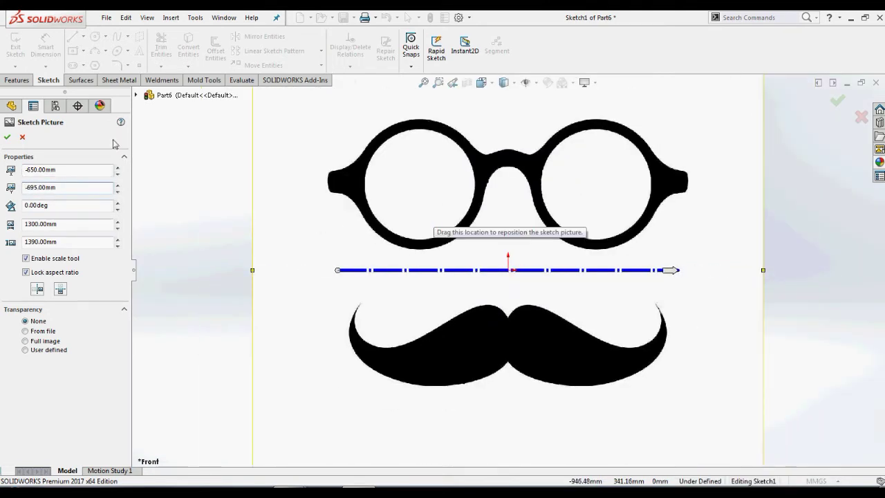
click(7, 137)
click(102, 36)
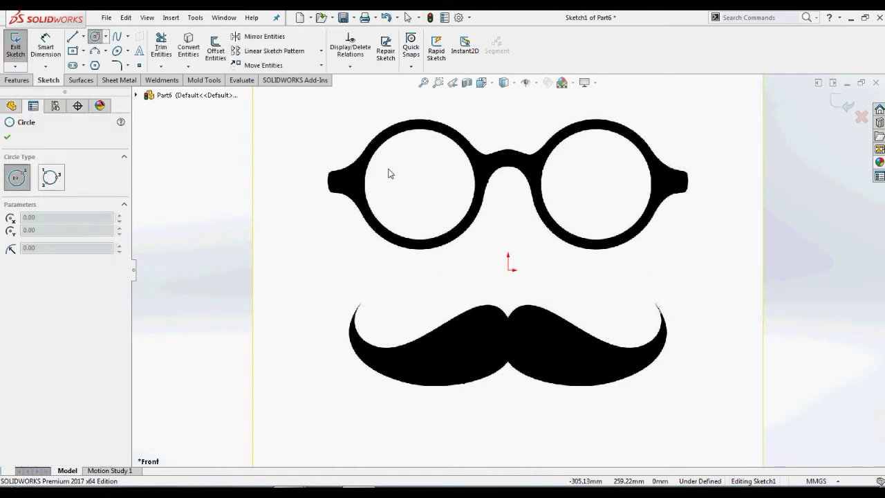
click(417, 182)
click(446, 221)
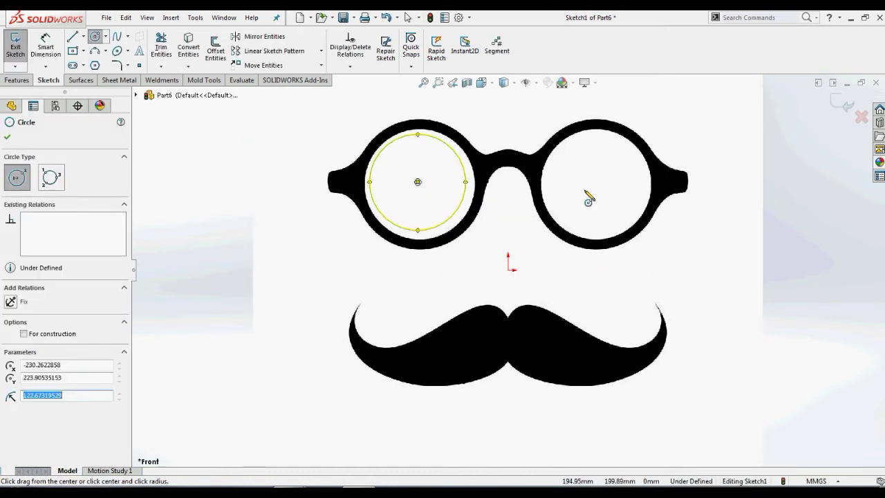
click(601, 182)
click(626, 223)
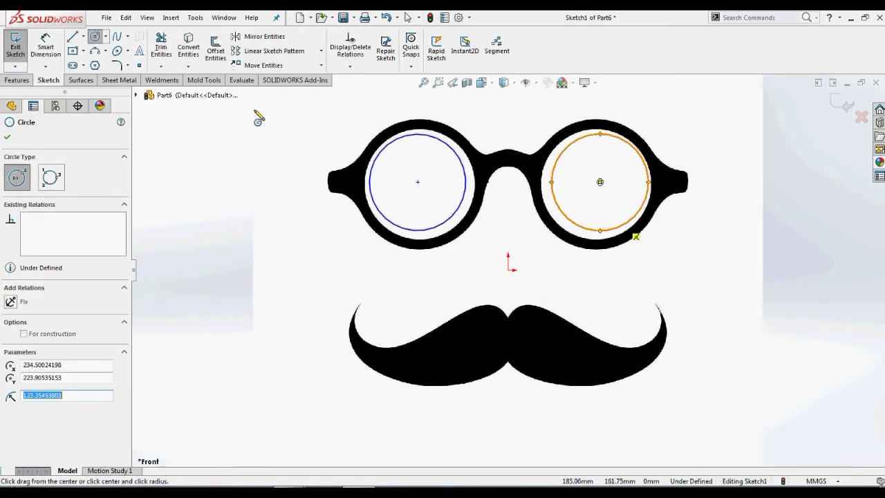
click(117, 36)
click(361, 305)
click(367, 342)
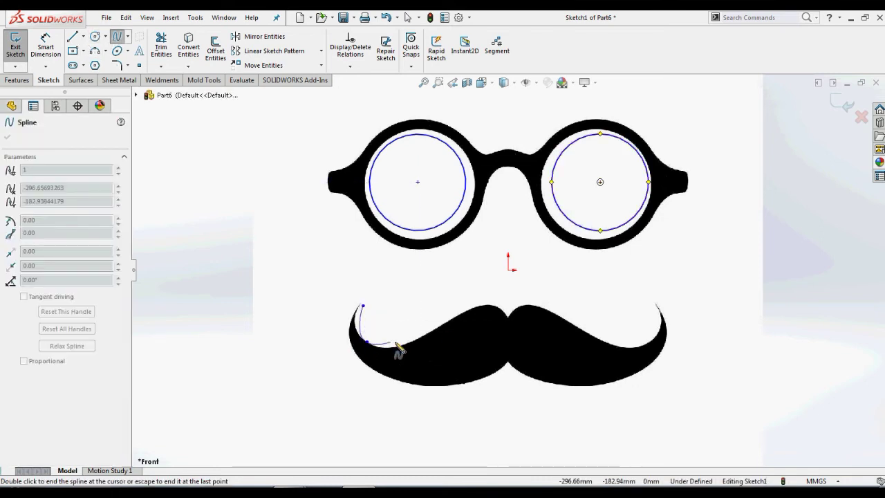
click(398, 342)
click(474, 315)
click(501, 305)
click(509, 314)
click(525, 305)
click(551, 305)
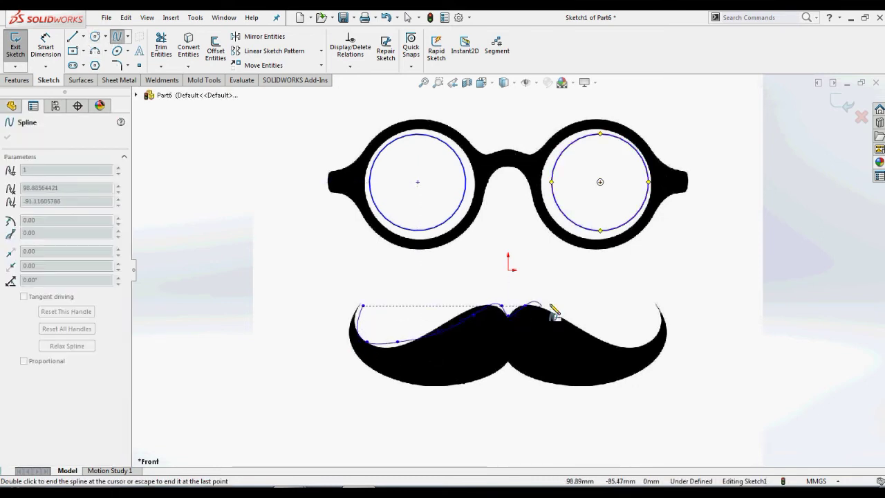
click(589, 330)
click(612, 339)
double_click(657, 305)
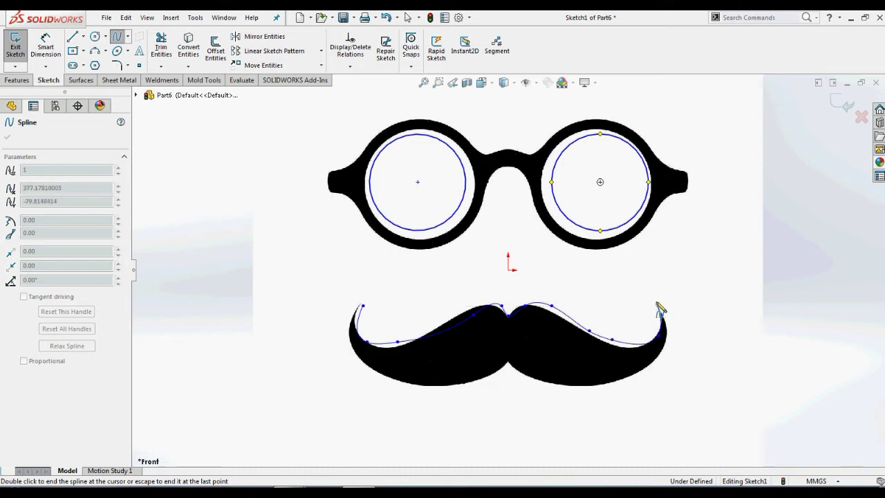
key(Escape)
key(ctrl+a)
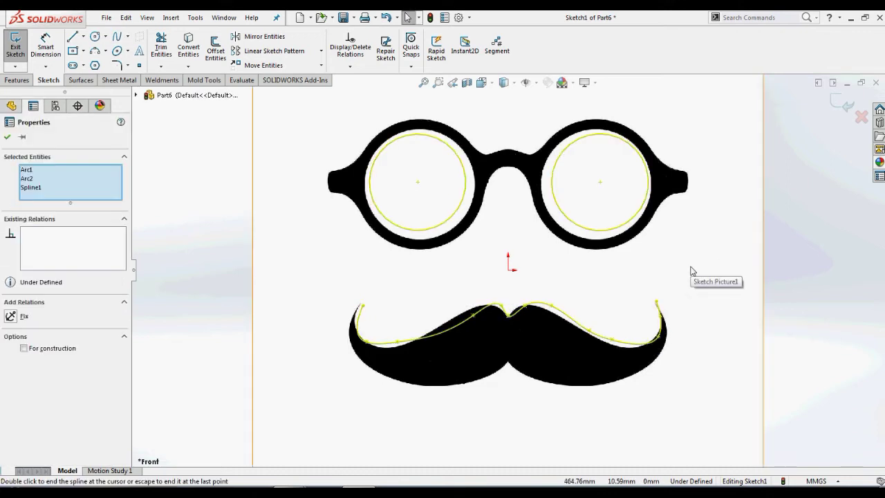
key(Delete)
Fit the picture in view and exit the sketch with nothing selected.
key(f)
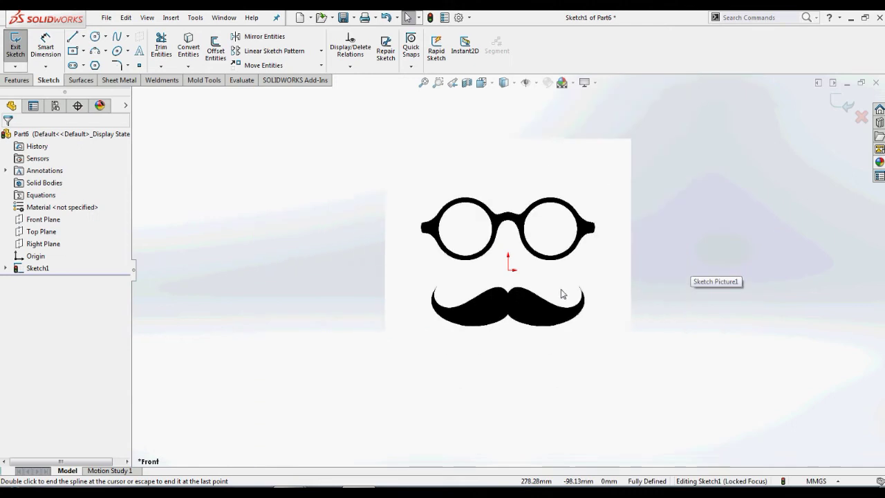
click(843, 104)
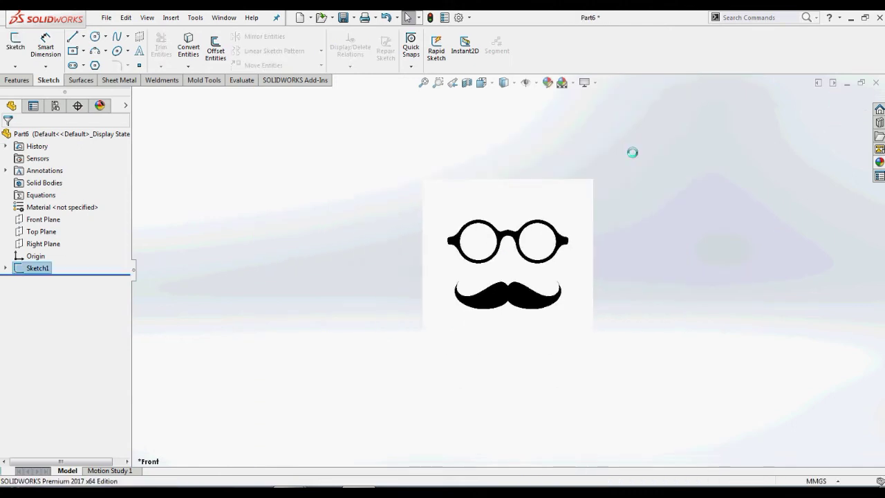
click(632, 152)
Enable the Autotrace add-in in the Add-Ins list.
click(470, 17)
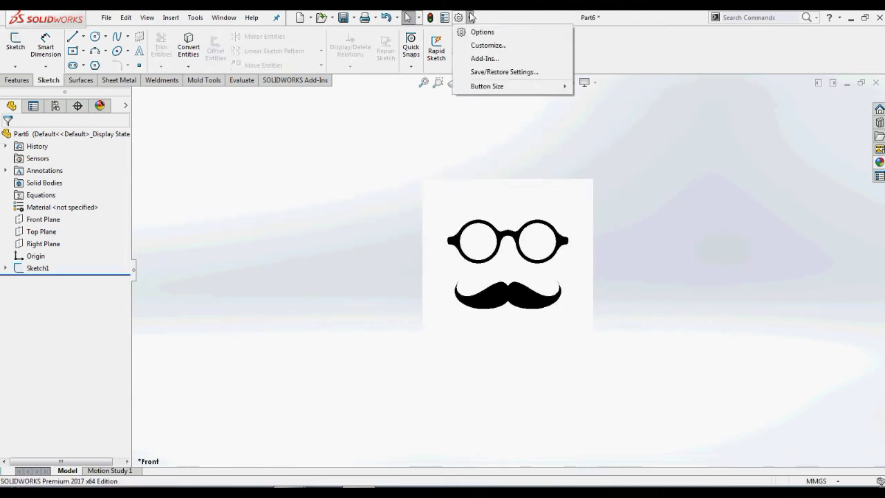
click(483, 58)
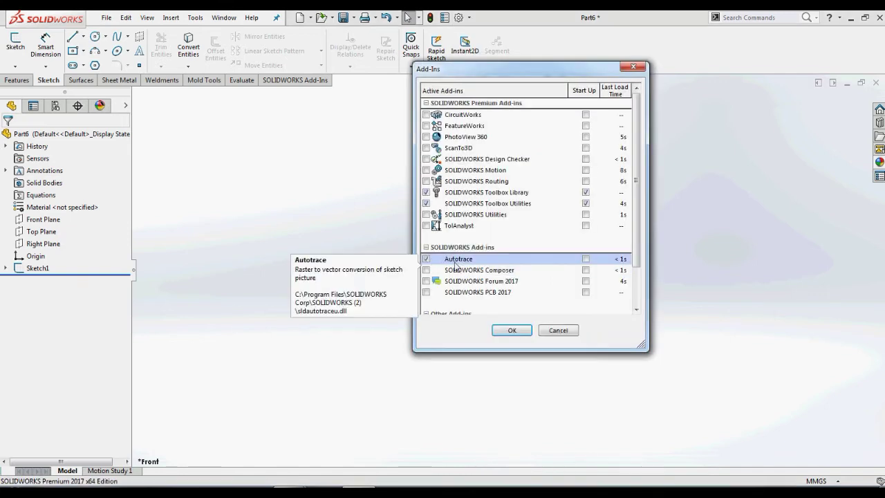
click(586, 259)
click(515, 332)
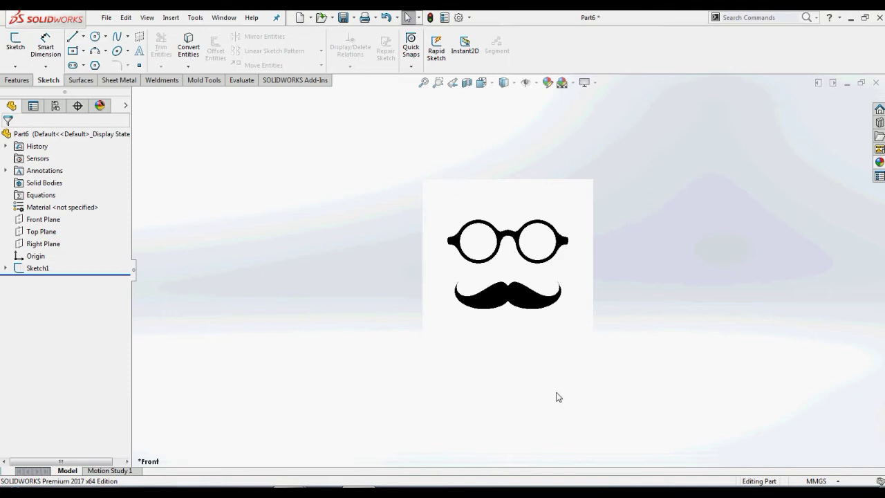
Select the zoomed-to-fit sketch picture and advance to its Autotrace trace settings page.
click(422, 83)
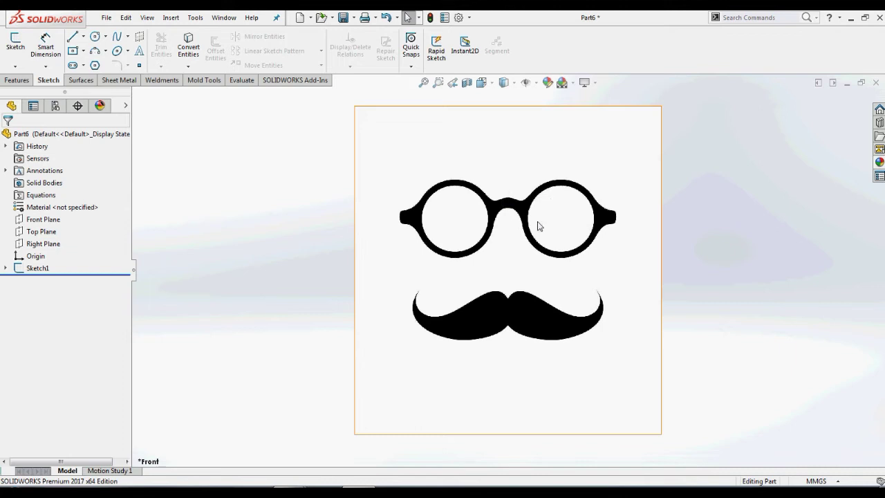
click(498, 261)
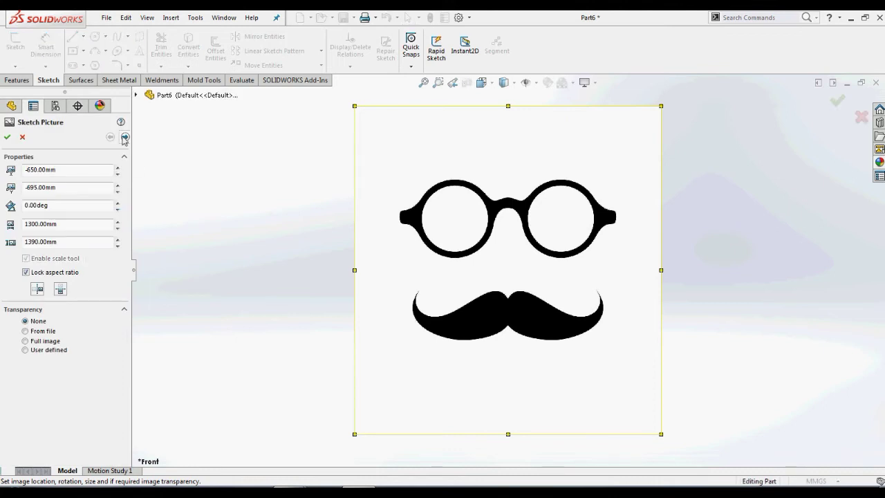
click(125, 138)
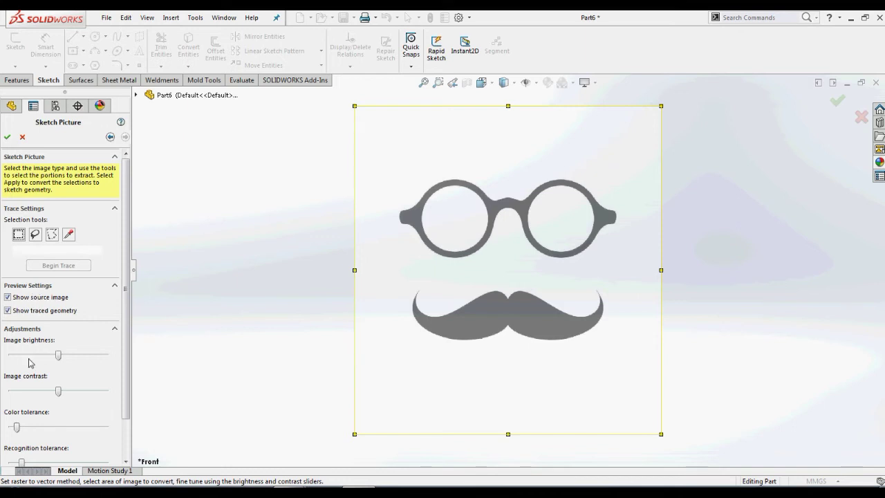
mouse_move(131, 391)
mouse_down()
mouse_move(128, 436)
mouse_move(126, 379)
mouse_up()
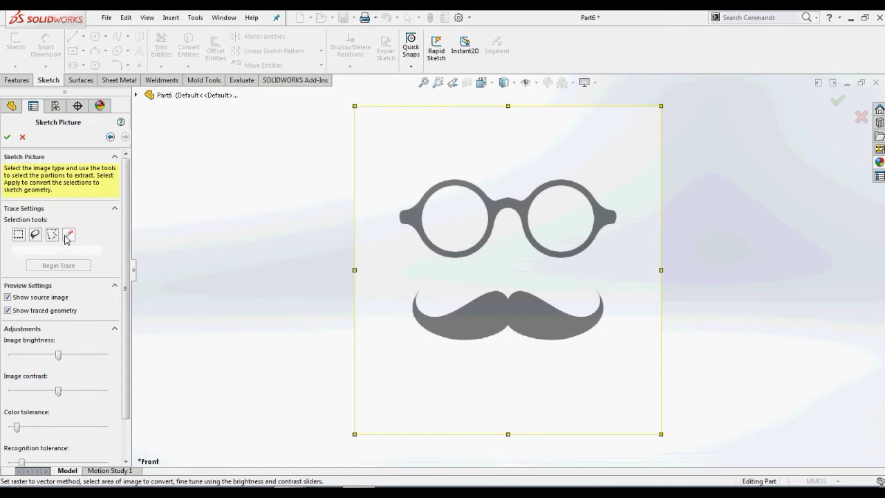
Trace the glasses' outer outline from a rectangular area, raising colour and recognition tolerances.
click(23, 235)
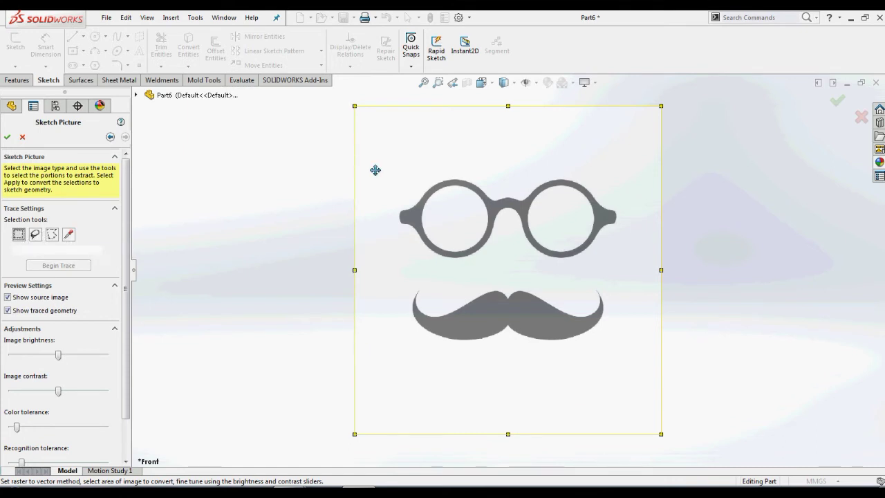
drag(384, 162, 631, 269)
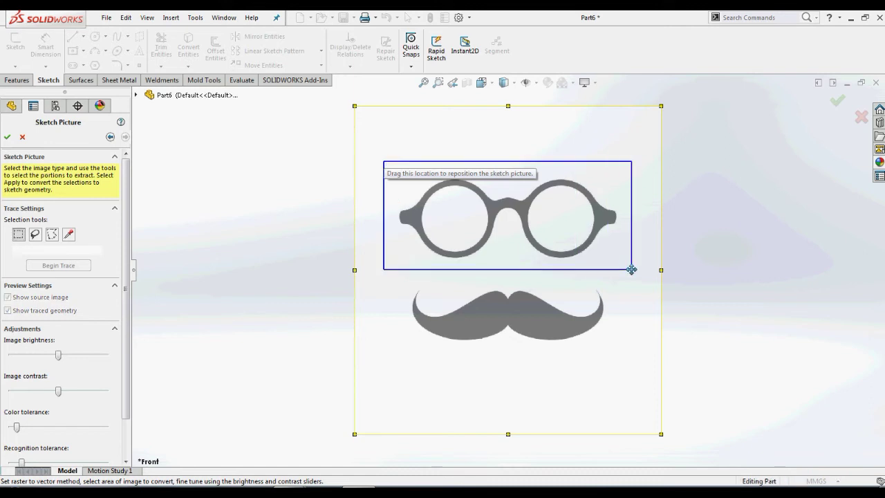
click(54, 266)
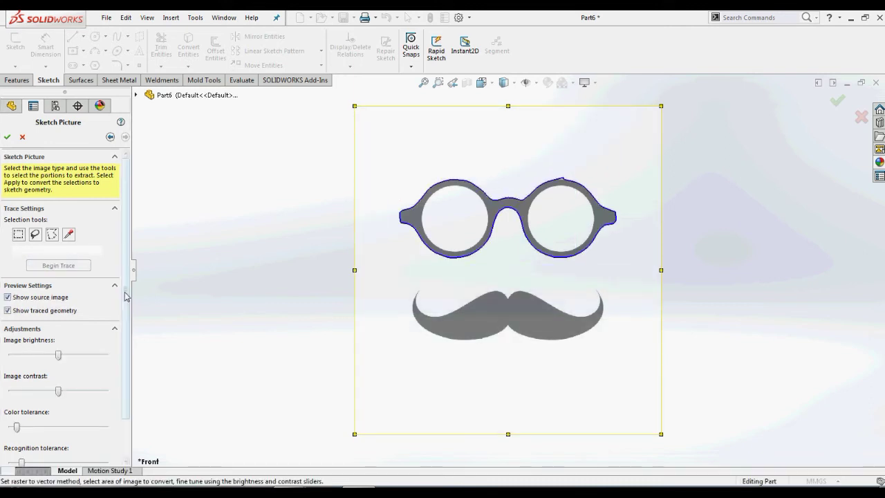
scroll(43, 399, down, 1)
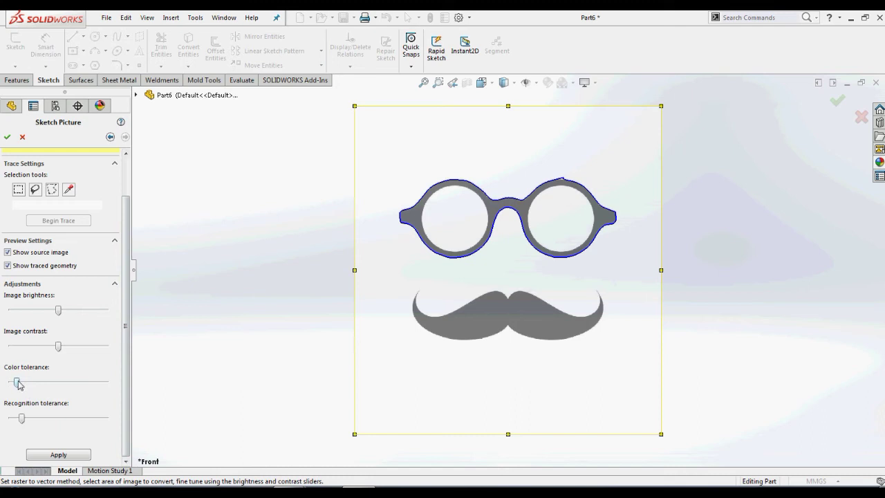
drag(17, 381, 61, 382)
mouse_move(22, 417)
mouse_down()
mouse_move(67, 419)
mouse_move(58, 419)
mouse_up()
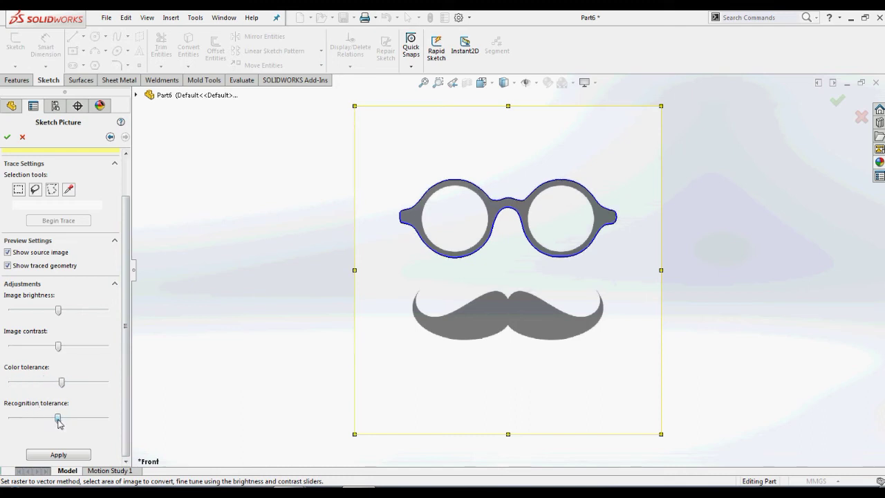
click(70, 455)
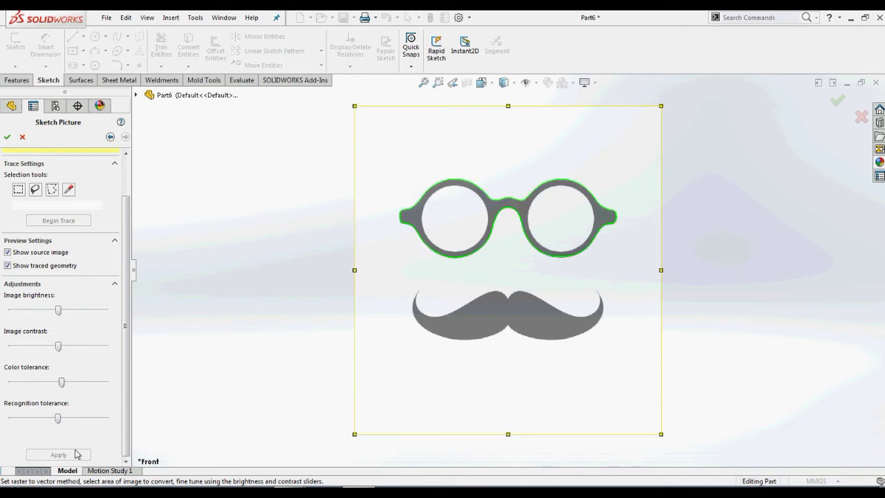
Trace the left and right lens openings by colour-sampling each lens.
click(69, 189)
click(452, 220)
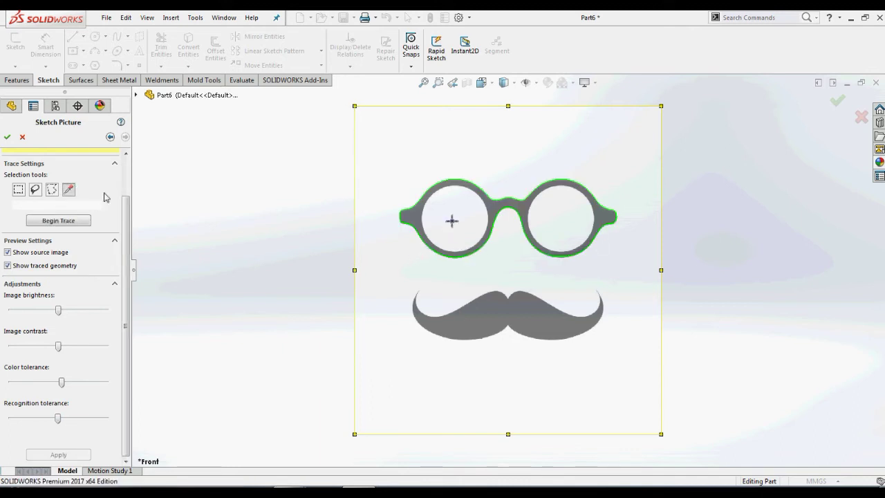
click(61, 222)
click(68, 456)
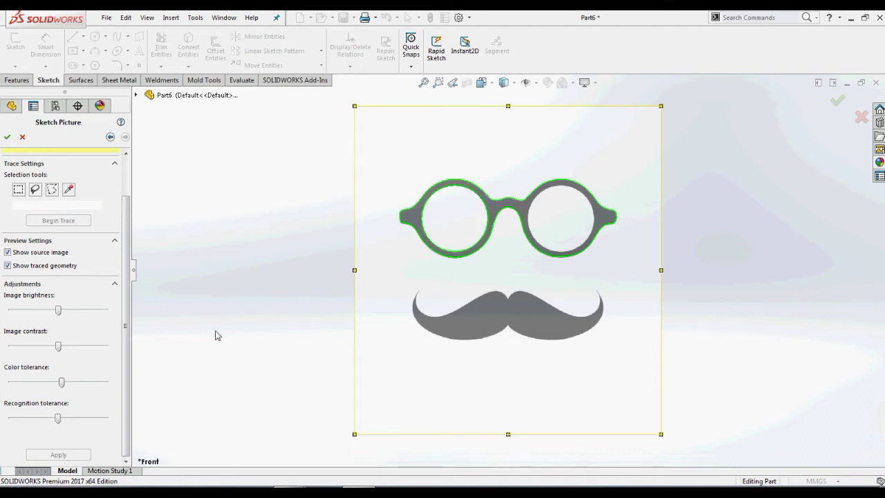
click(70, 190)
click(557, 218)
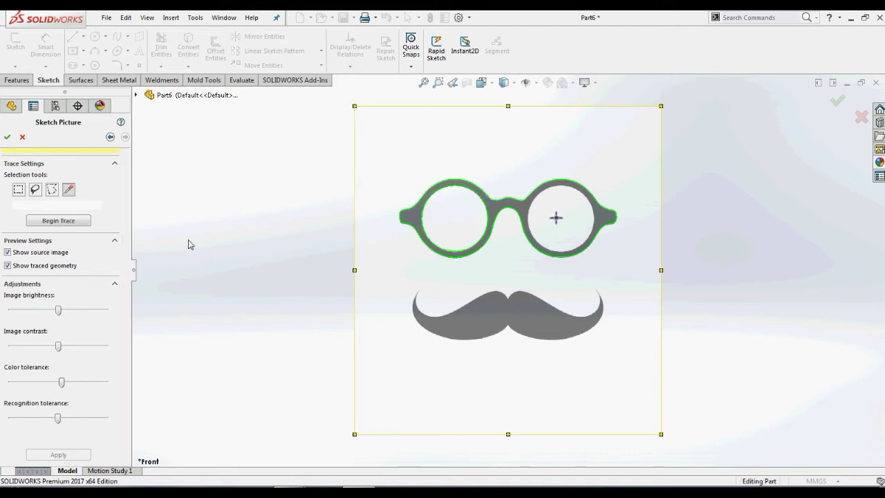
click(58, 220)
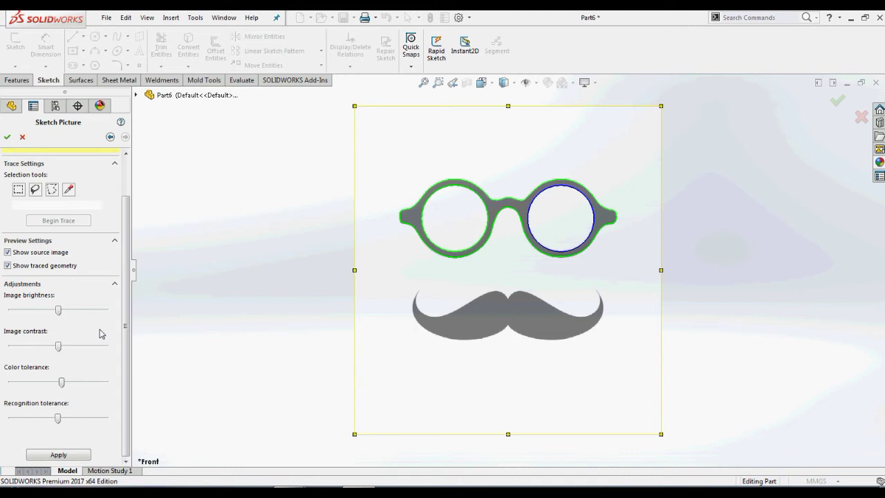
click(65, 456)
Trace the moustache's left half with a freehand selection and maximum colour tolerance.
click(35, 192)
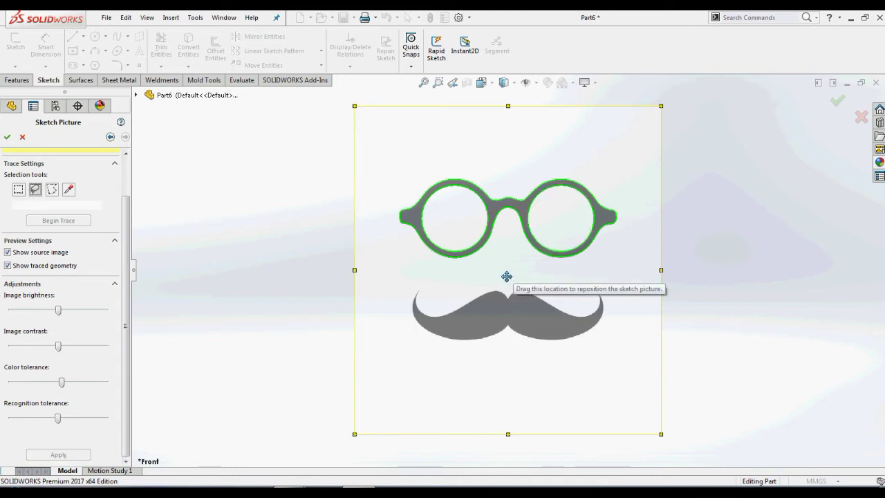
mouse_move(508, 277)
mouse_down()
mouse_move(504, 343)
mouse_move(454, 356)
mouse_move(418, 341)
mouse_move(389, 300)
mouse_move(407, 276)
mouse_move(451, 269)
mouse_move(506, 277)
mouse_up()
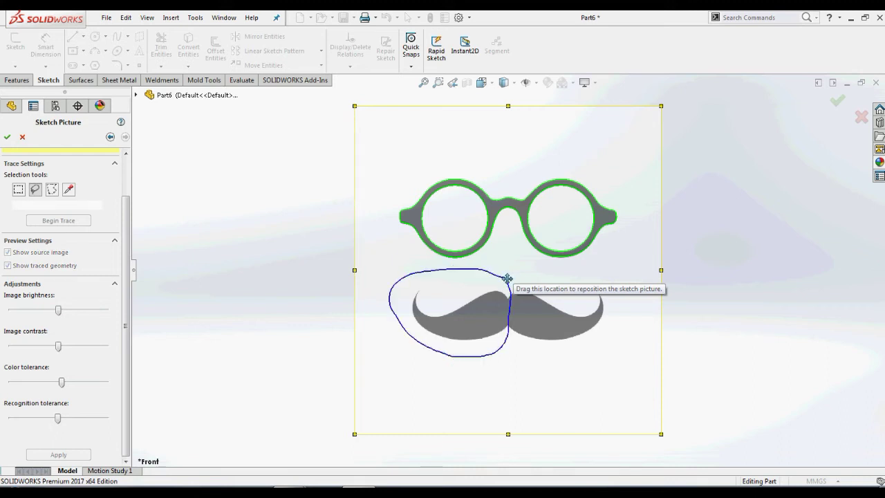
click(58, 221)
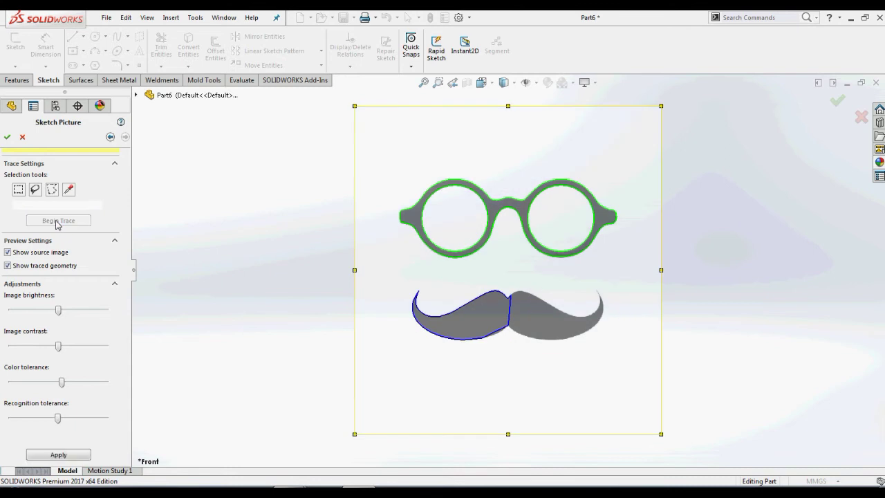
drag(60, 419, 83, 419)
drag(62, 382, 102, 381)
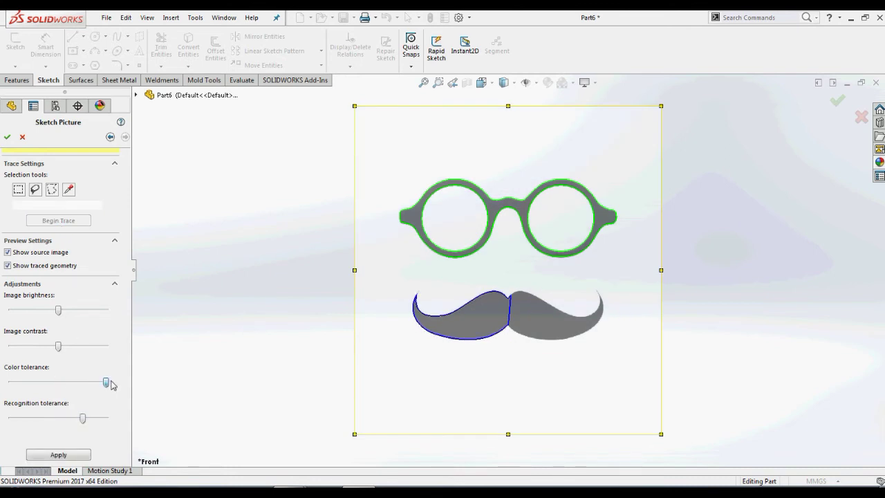
click(81, 456)
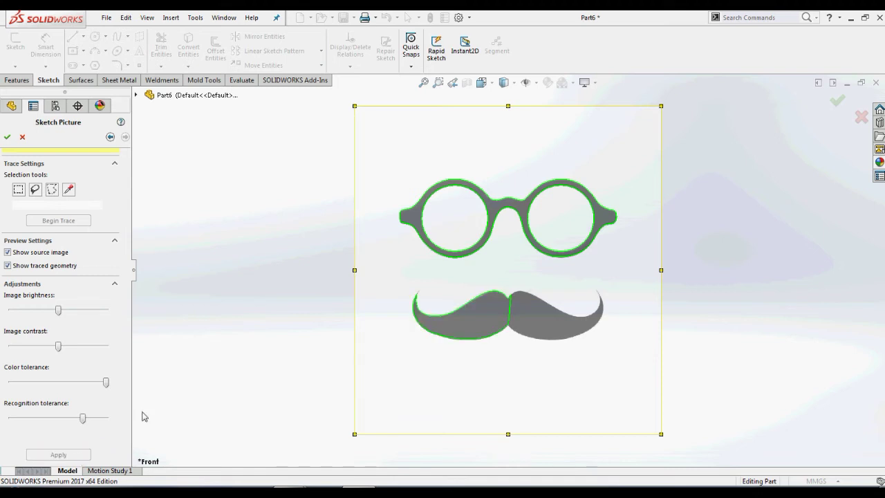
Trace the moustache's right half with a polygon selection and slightly lower colour tolerance.
click(52, 189)
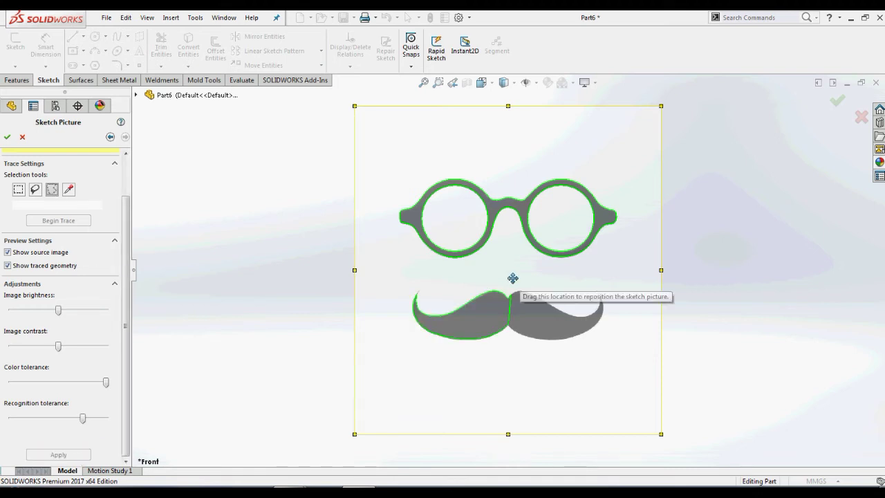
drag(511, 276, 509, 325)
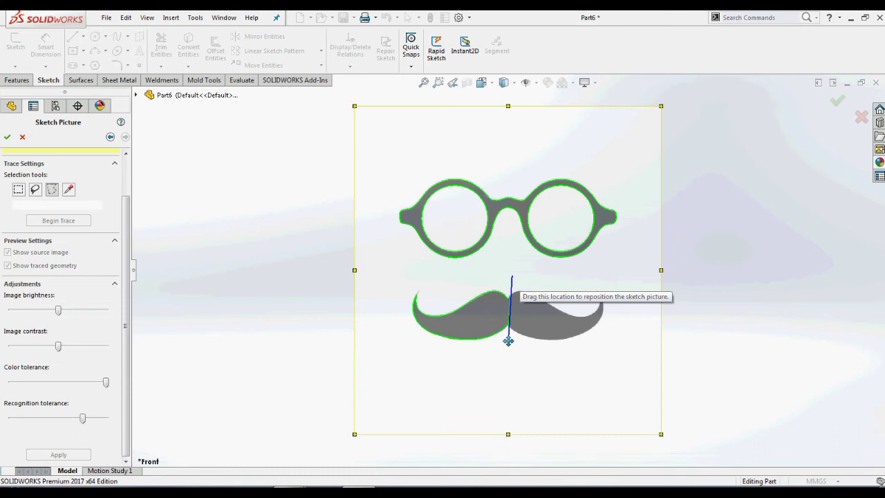
click(507, 347)
click(535, 354)
click(602, 358)
click(630, 319)
click(630, 280)
click(568, 272)
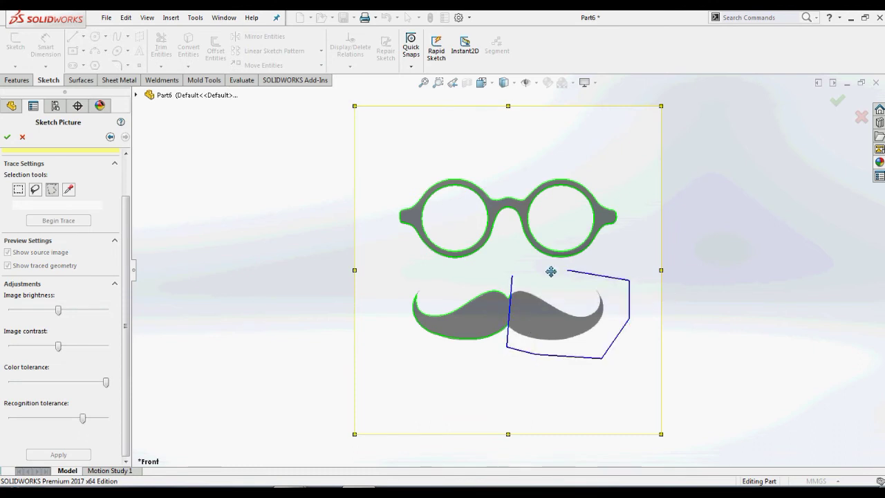
click(513, 276)
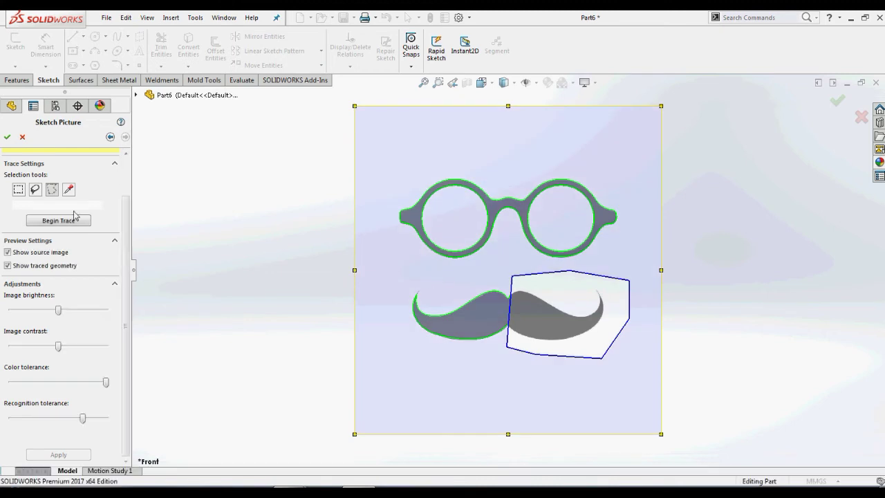
click(72, 220)
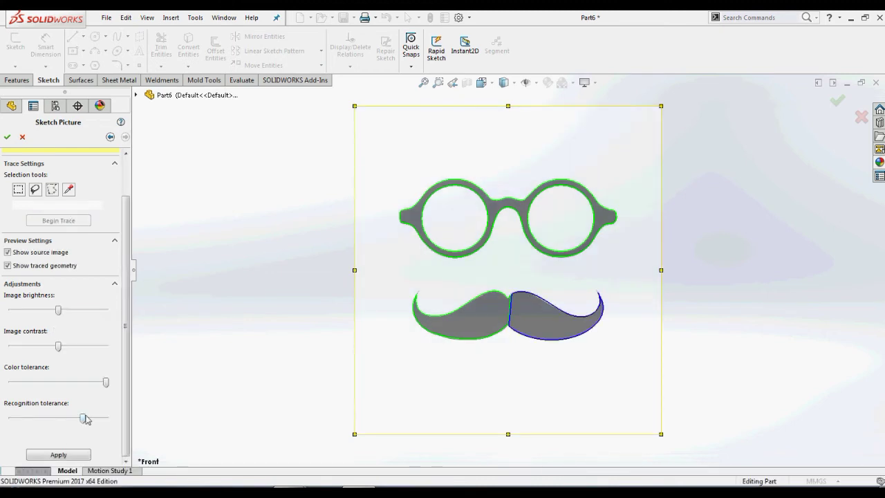
drag(106, 381, 97, 382)
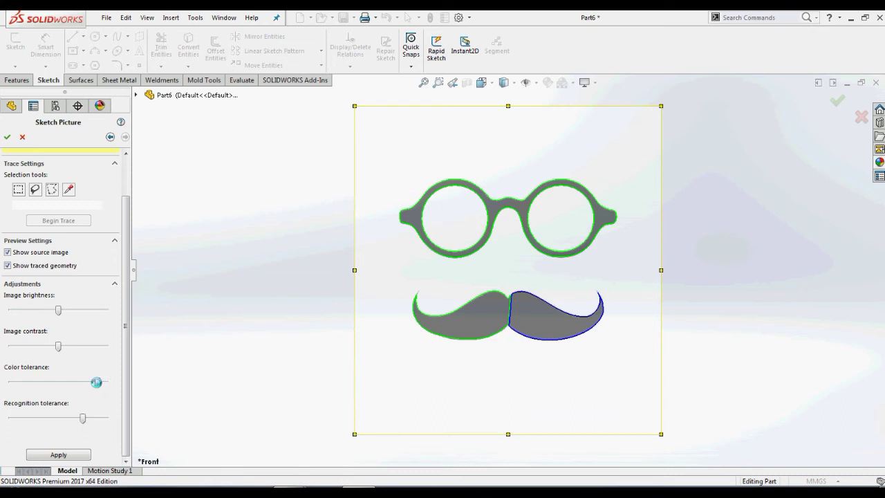
click(59, 455)
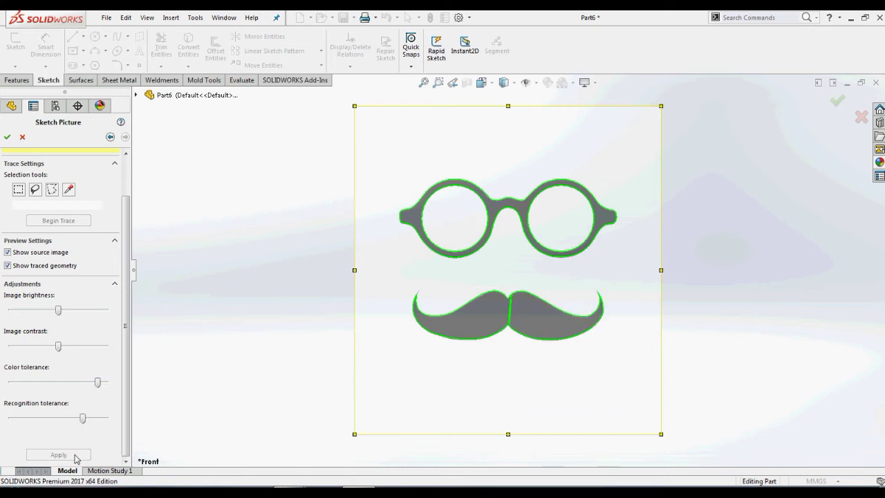
Finish the auto-trace and bring up the options for Sketch Picture1 under Sketch1.
click(7, 137)
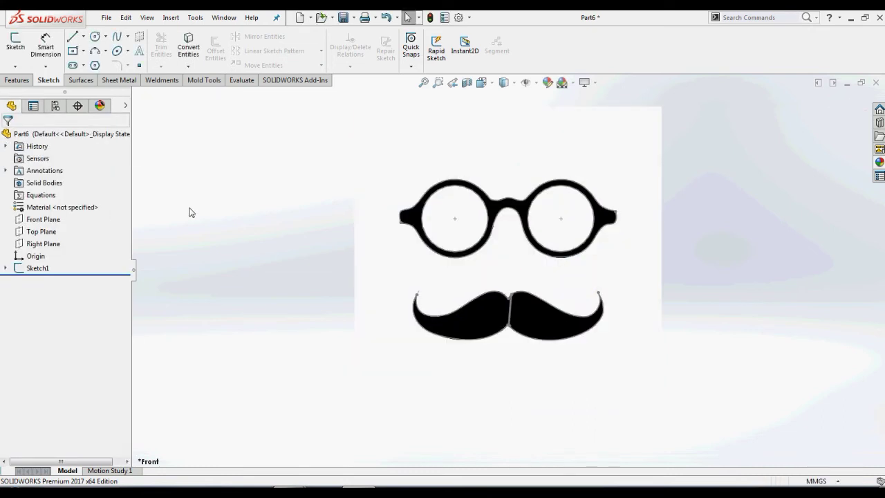
click(6, 267)
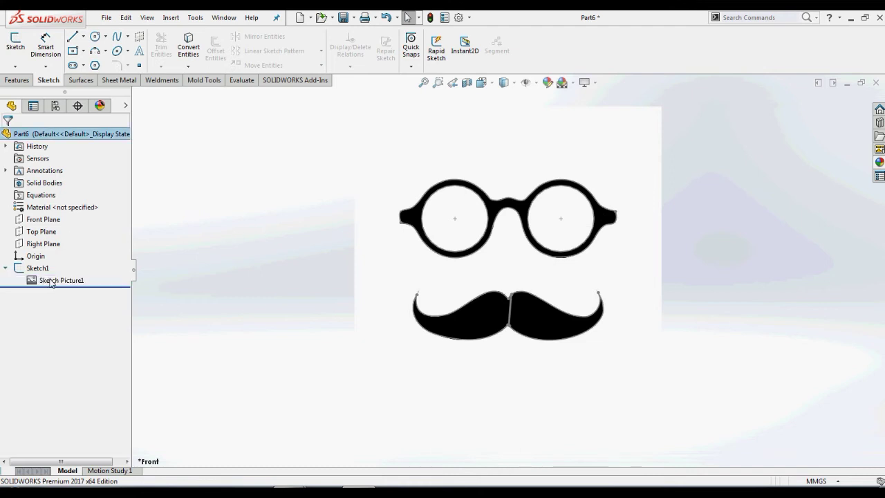
right_click(51, 282)
Suppress Sketch Picture1 and orbit to check the traced sketch.
click(76, 313)
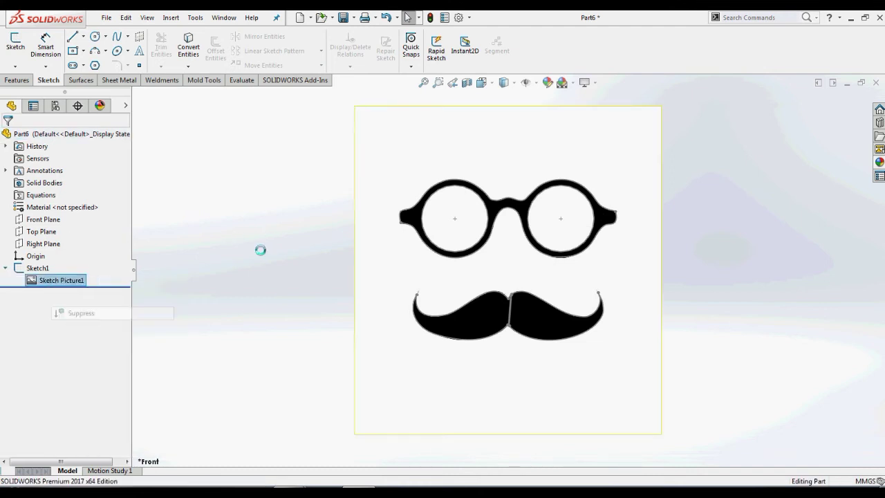
scroll(461, 291, up, 5)
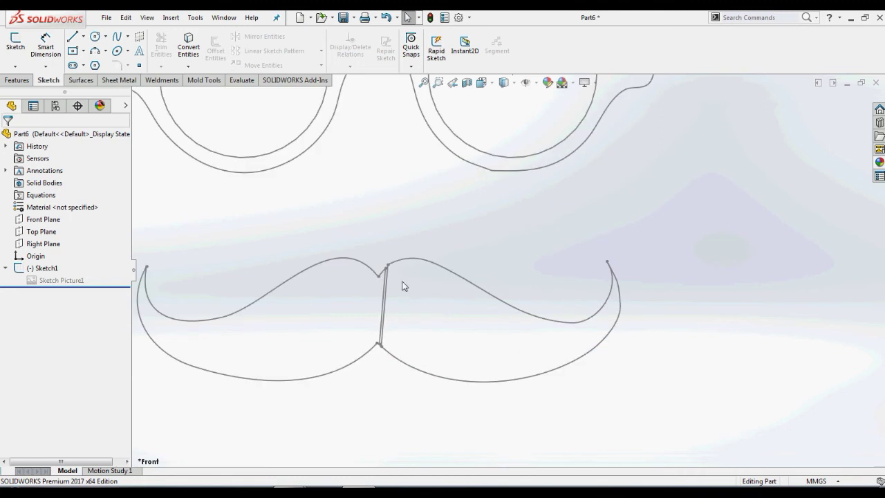
scroll(404, 284, down, 2)
scroll(507, 263, down, 2)
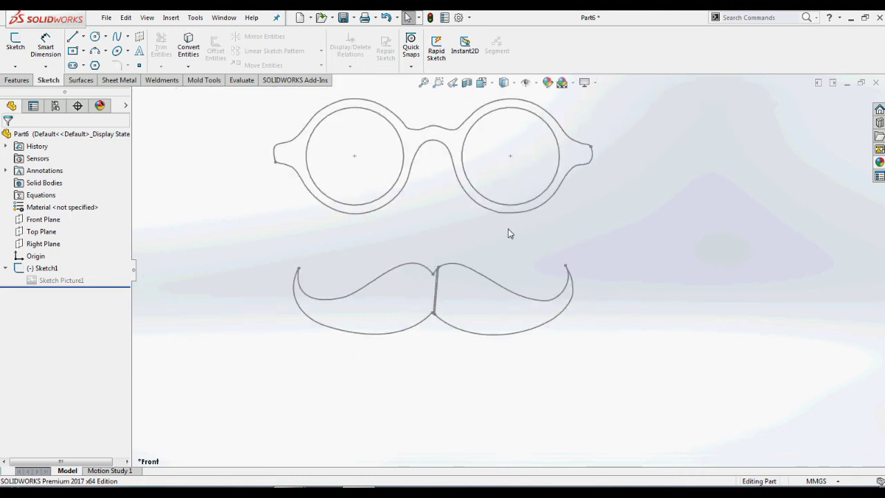
middle_drag(509, 233, 477, 263)
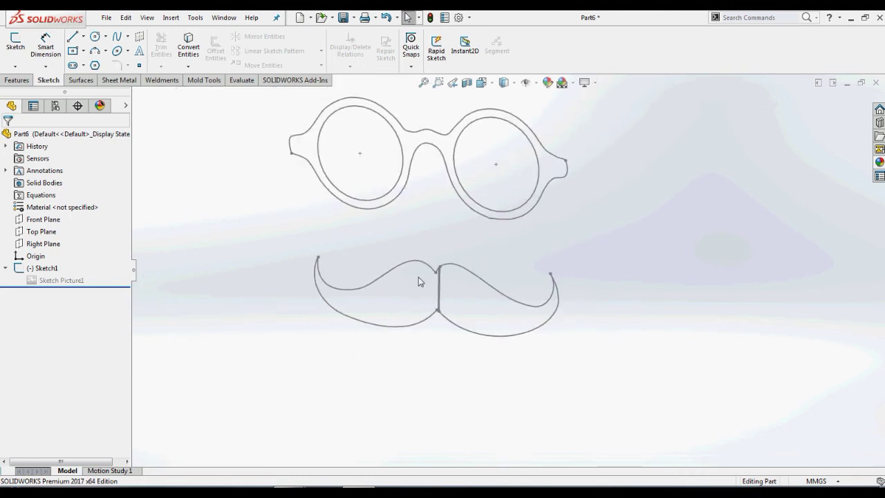
key(f)
Extrude the glasses frame region from Sketch1 mid-plane to 20 mm.
click(44, 268)
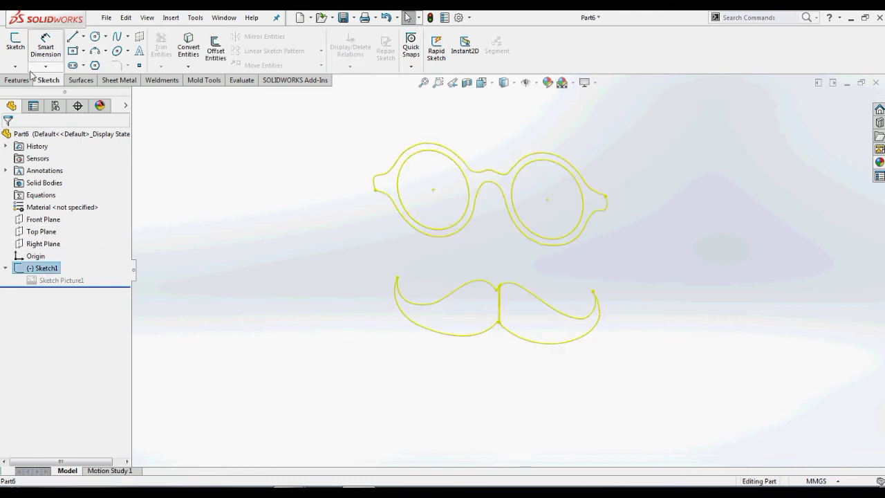
click(17, 81)
click(21, 50)
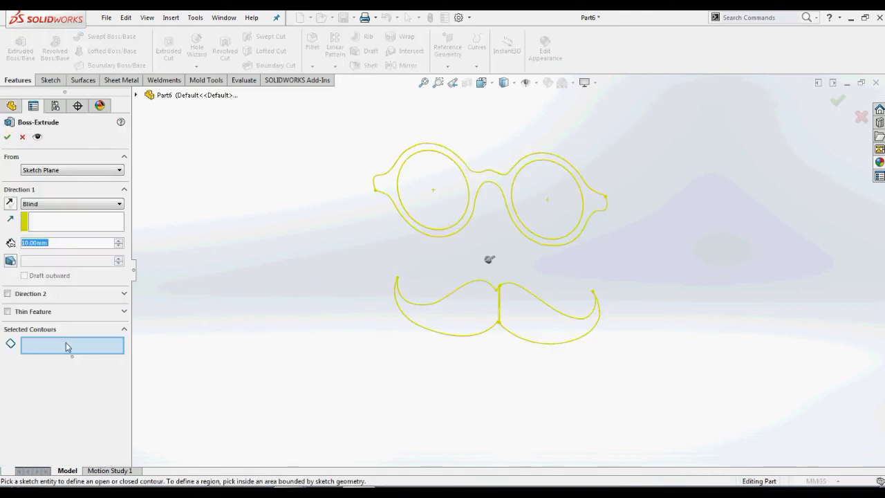
click(389, 183)
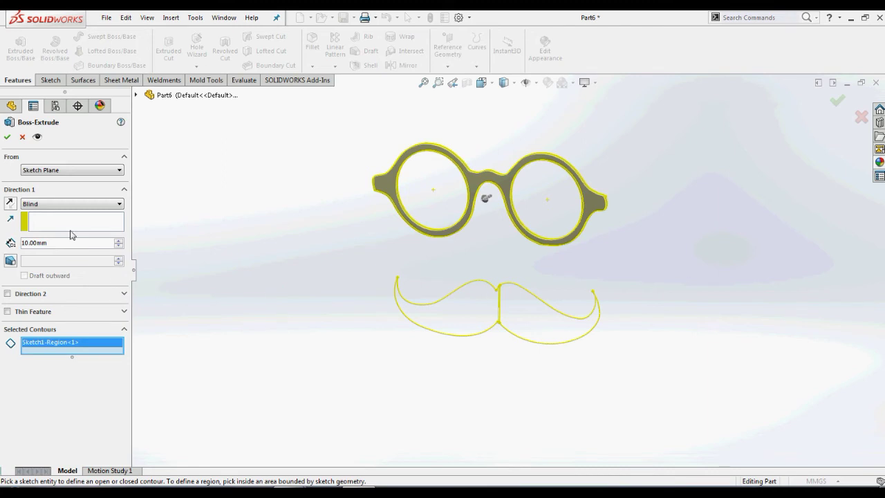
click(56, 204)
click(51, 252)
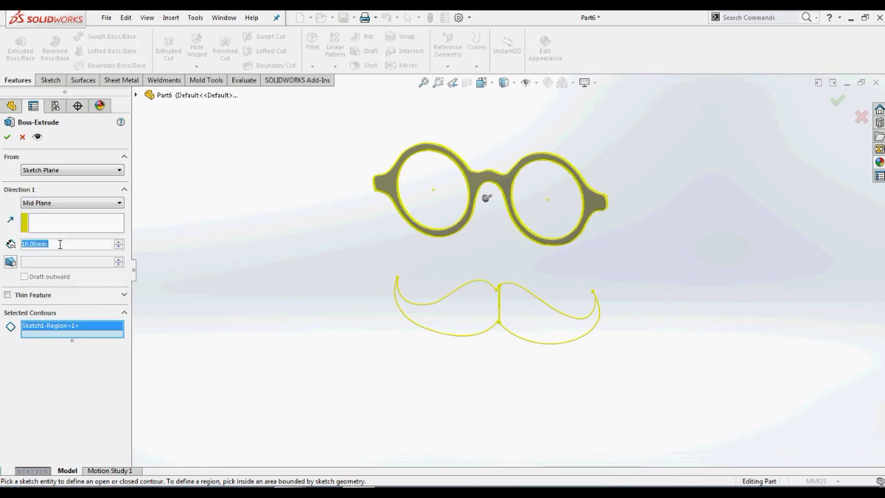
text(20)
key(Return)
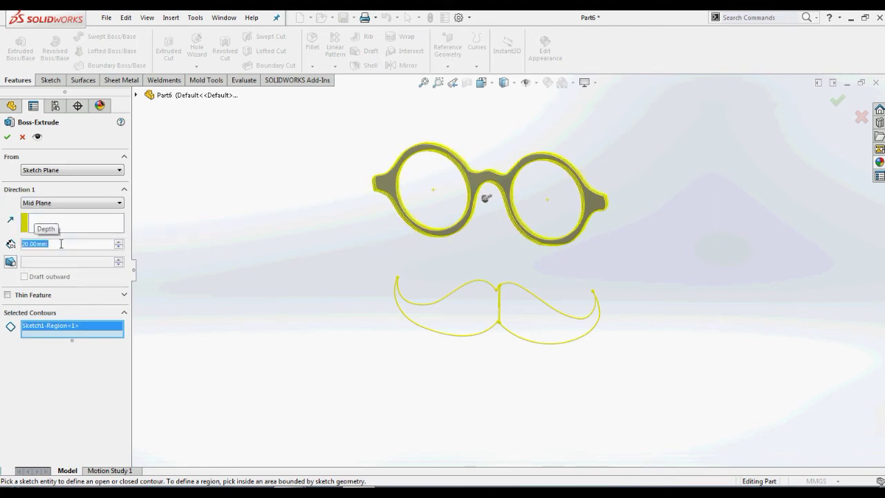
Accept the glasses extrusion, then extrude both moustache halves mid-plane to 40 mm.
click(7, 137)
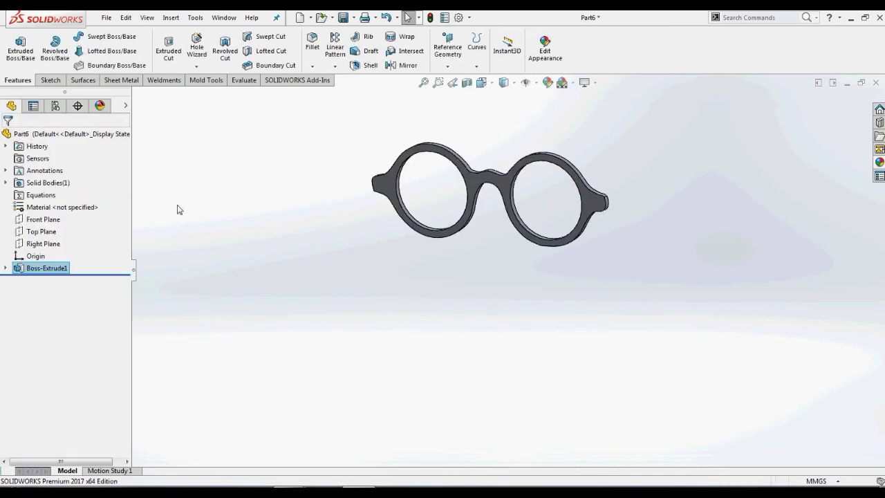
click(6, 268)
click(54, 280)
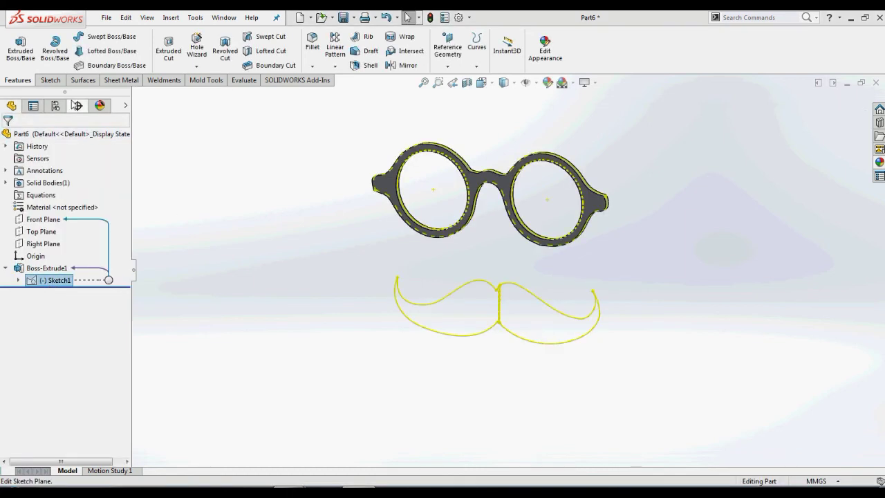
click(21, 51)
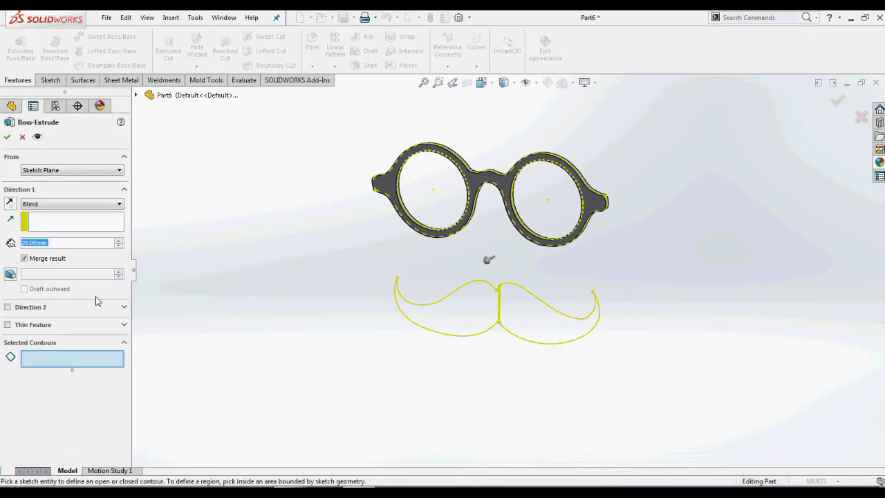
click(453, 313)
click(539, 317)
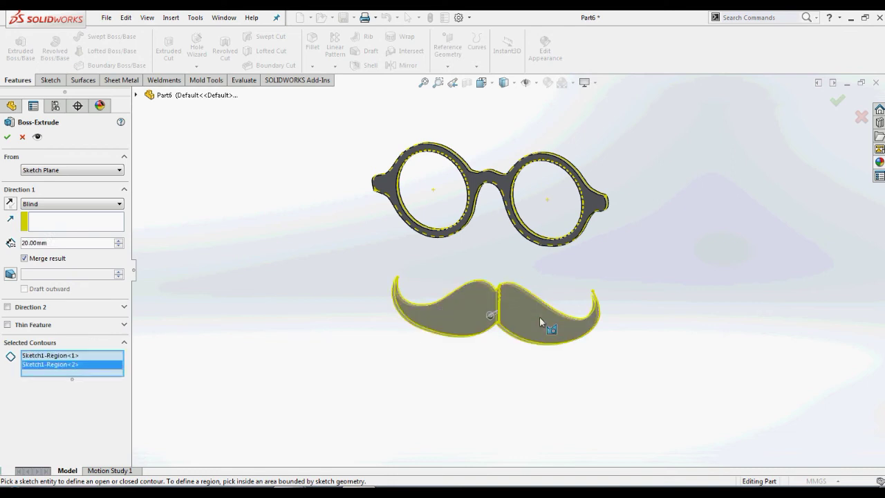
click(62, 205)
click(49, 258)
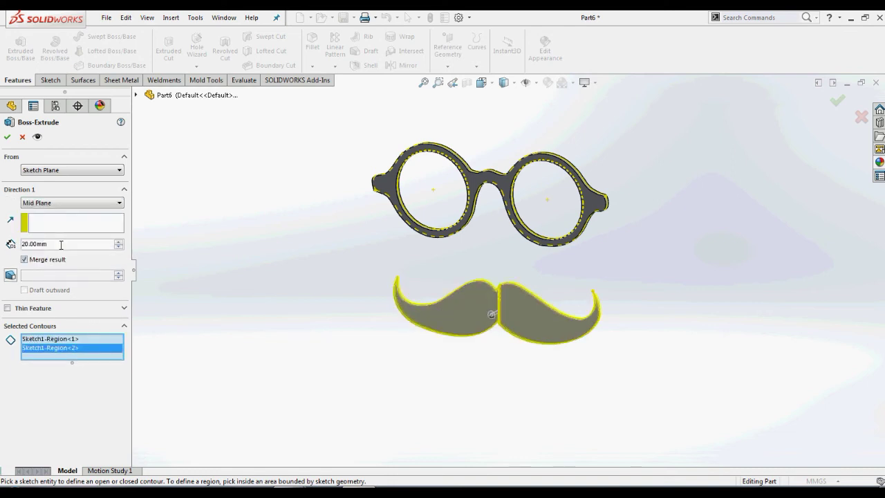
double_click(60, 243)
text(40)
key(Return)
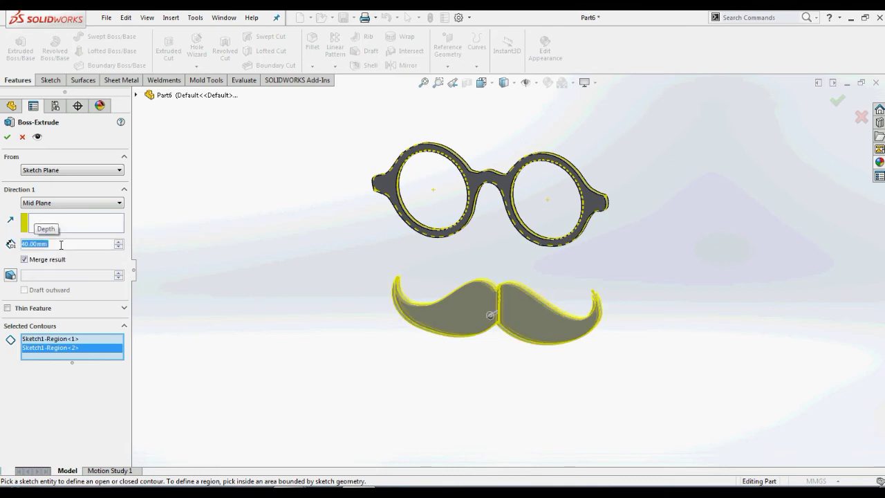
click(7, 137)
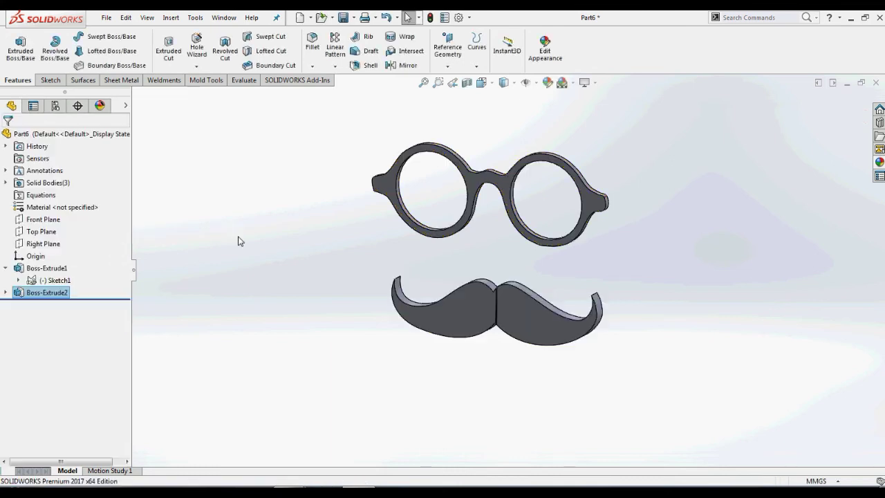
In Front view, colour the glasses body brown.
key(ctrl+1)
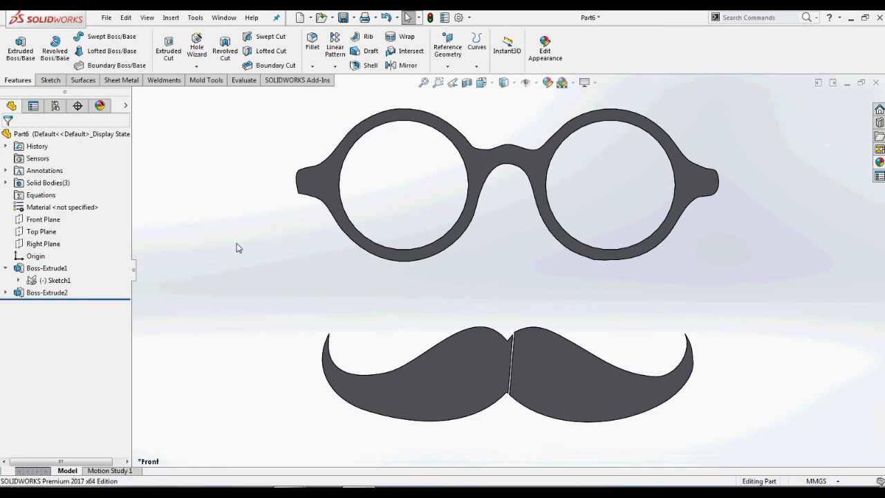
key(z)
key(z)
key(z)
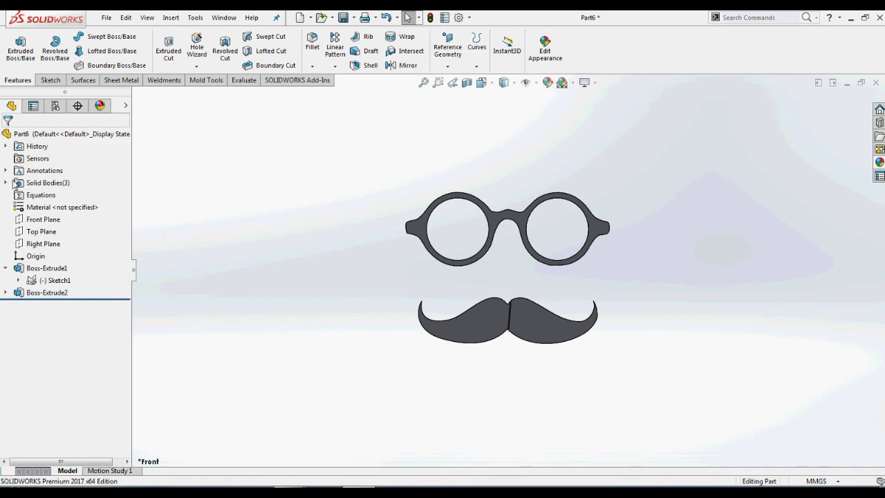
click(14, 182)
click(59, 194)
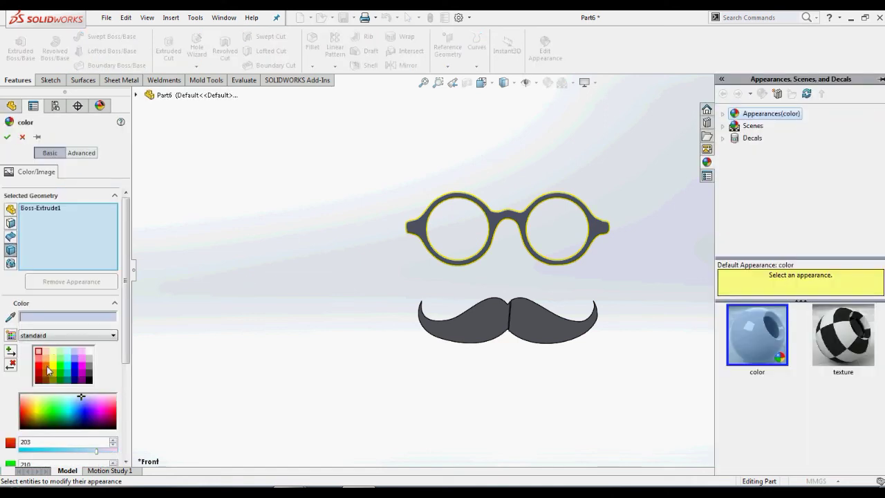
click(49, 371)
click(7, 137)
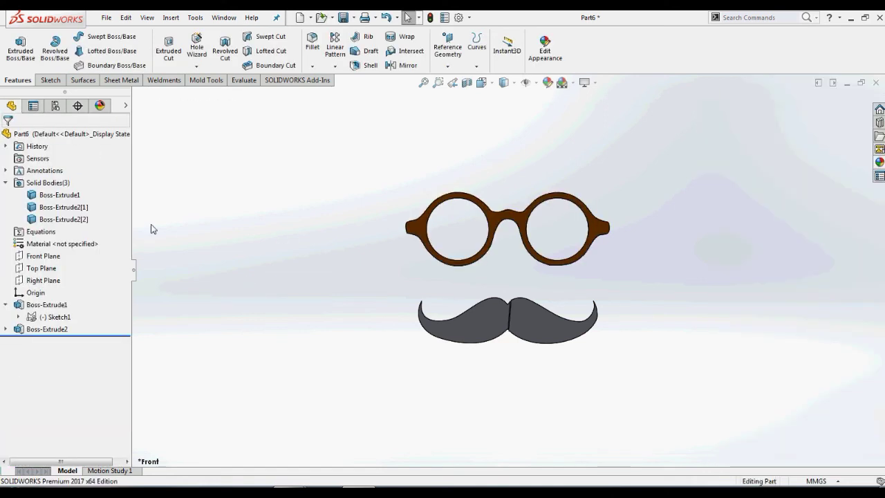
Colour both moustache bodies black.
click(69, 207)
ctrl+click(72, 220)
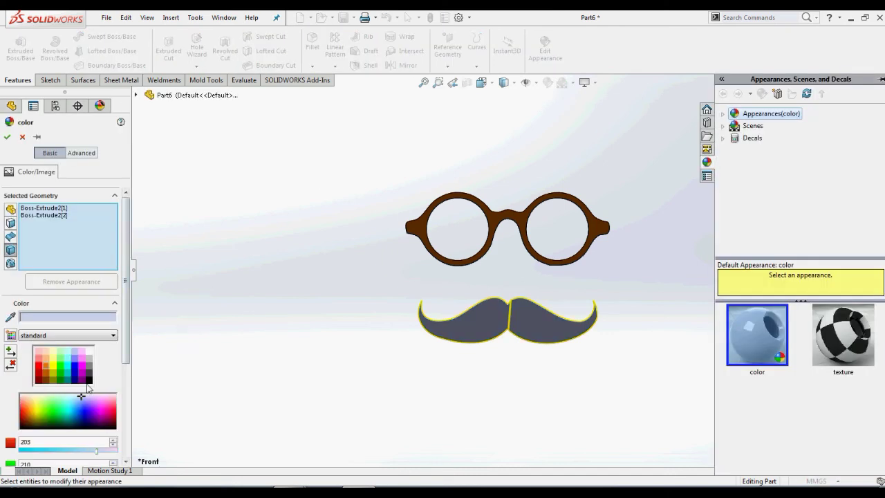
click(89, 380)
click(7, 136)
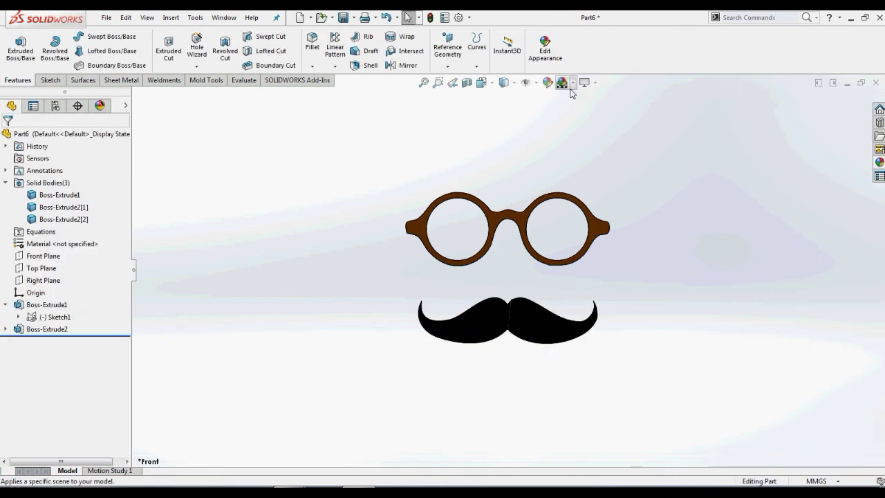
Apply the Plain White background scene.
click(573, 83)
click(576, 112)
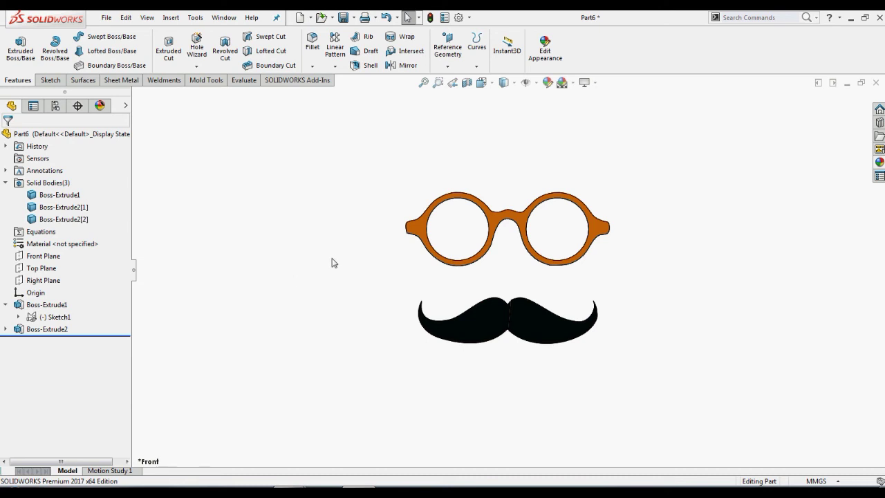
key(ctrl+o)
Open the Micky and Micky 2 parts, orbiting each to show its thickness.
click(455, 359)
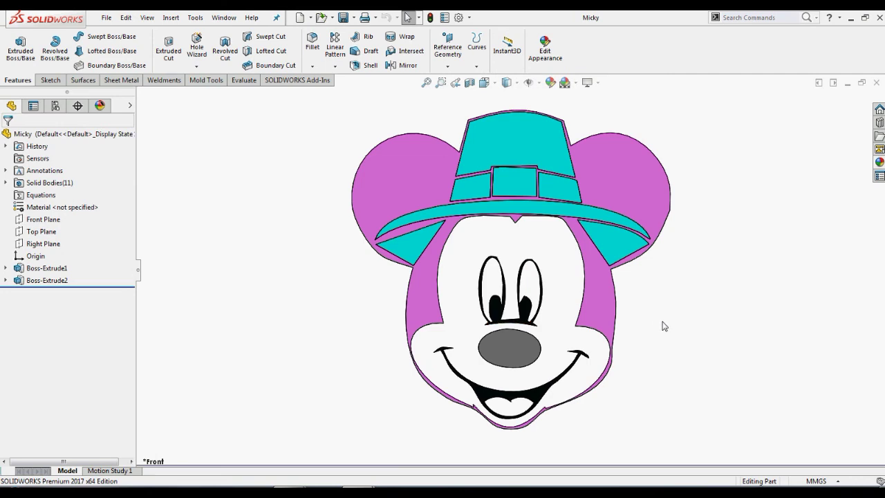
middle_drag(662, 325, 595, 325)
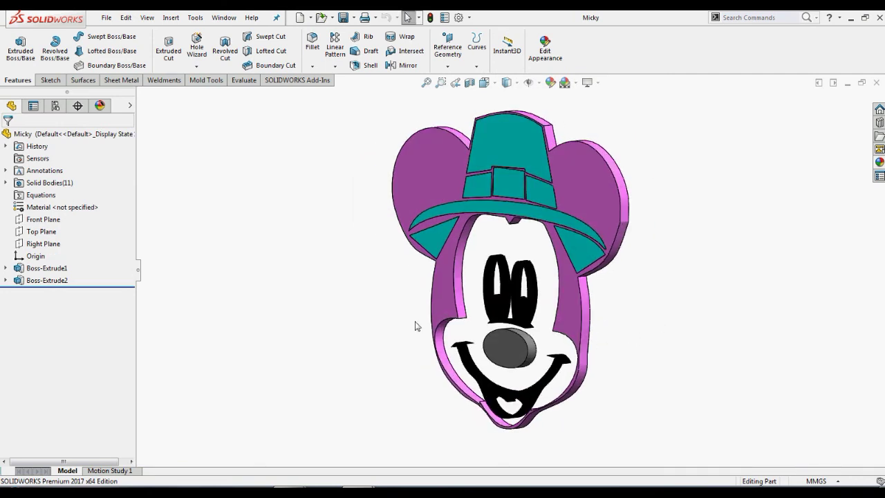
key(ctrl+o)
click(431, 132)
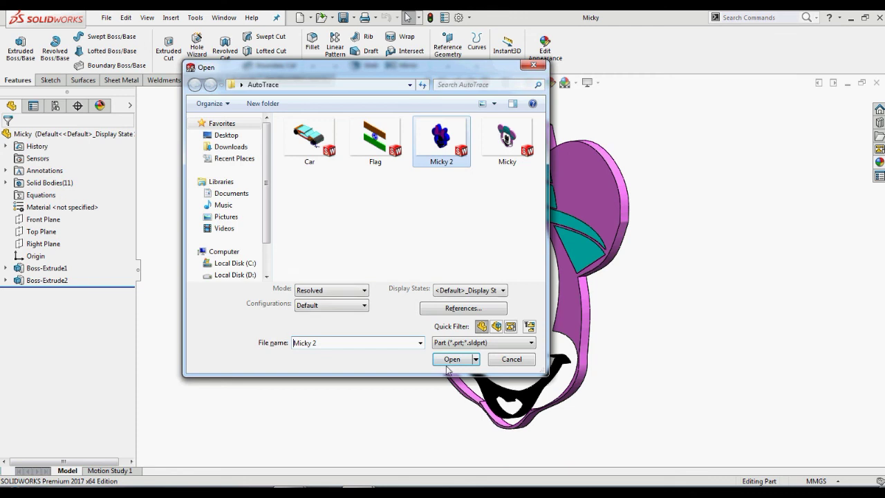
click(456, 358)
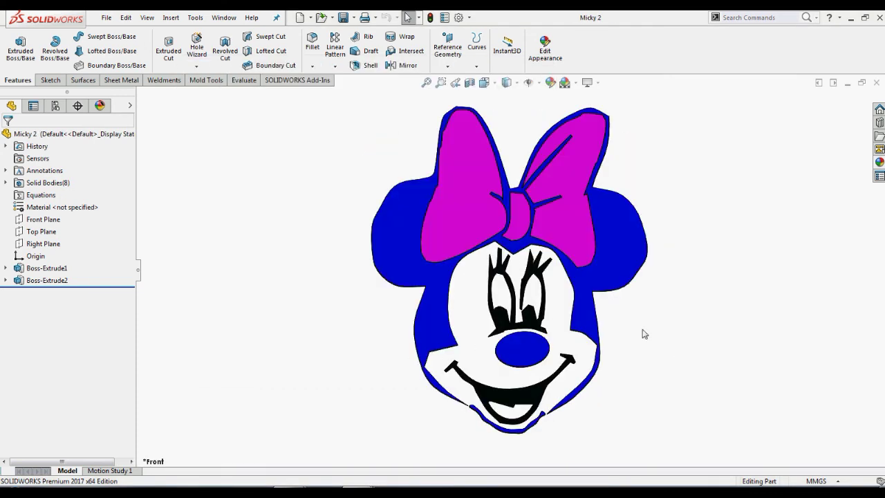
middle_drag(642, 332, 663, 356)
Open the Flag part and orbit it to an oblique view.
key(ctrl+o)
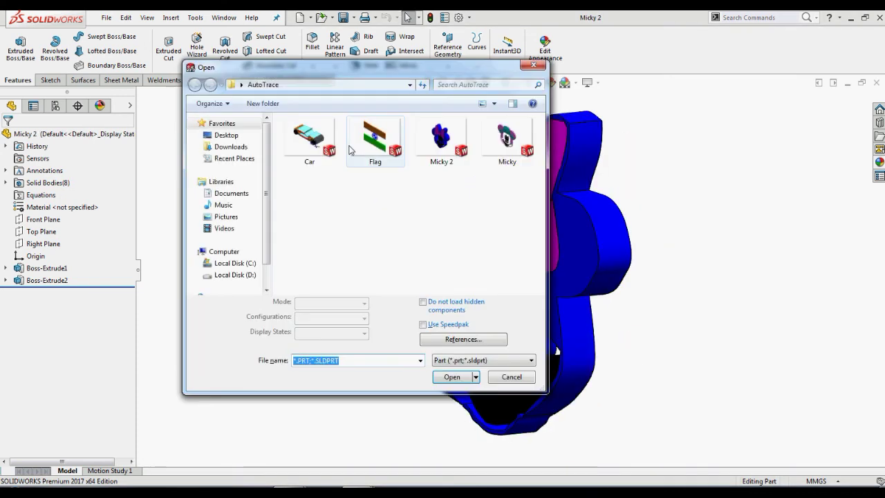
click(376, 136)
click(455, 359)
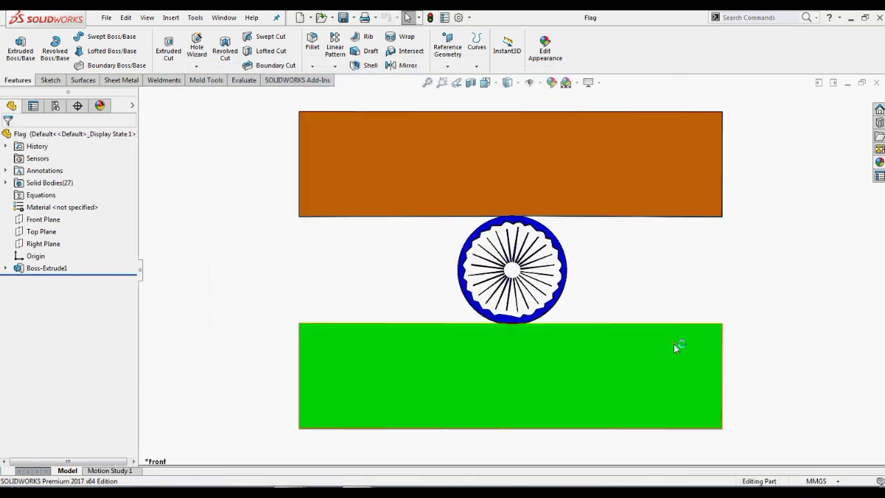
middle_drag(674, 344, 719, 330)
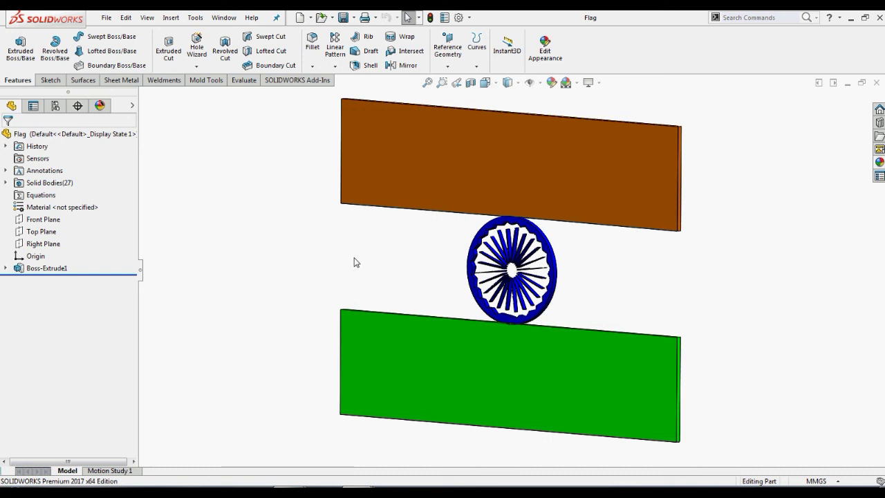
Open the Car part and orbit it from the front into a 3D view.
key(ctrl+o)
click(309, 138)
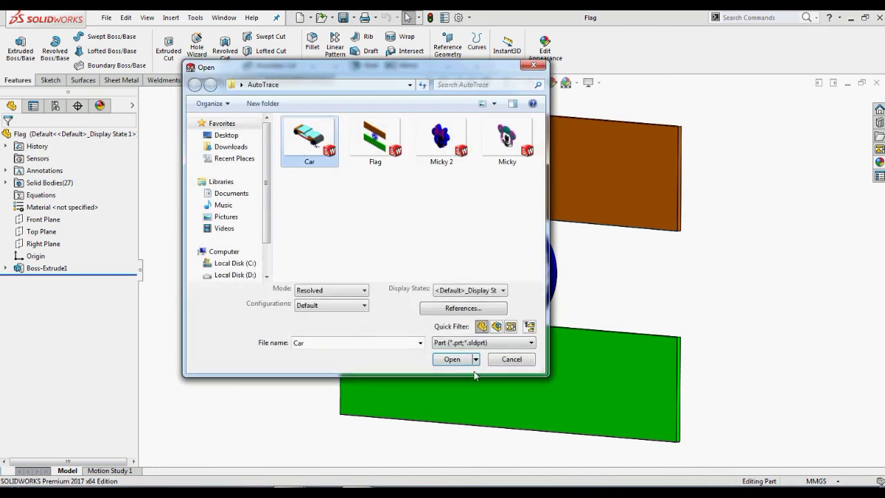
click(451, 358)
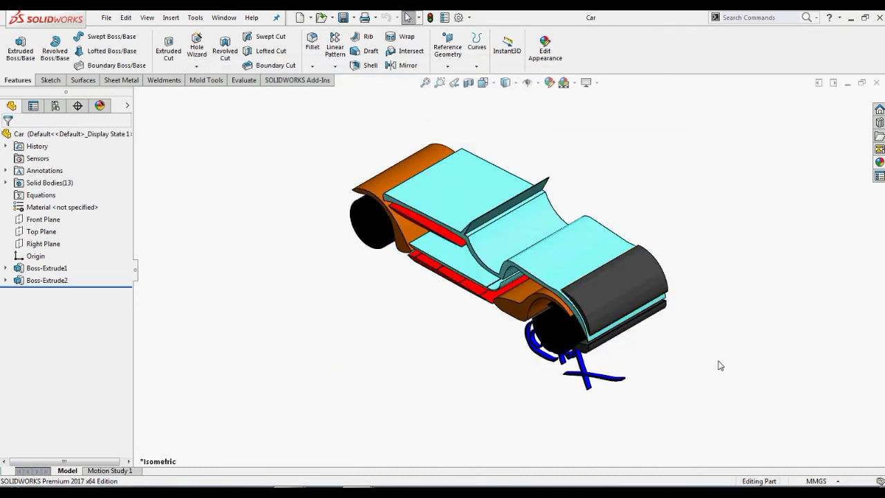
key(ctrl+1)
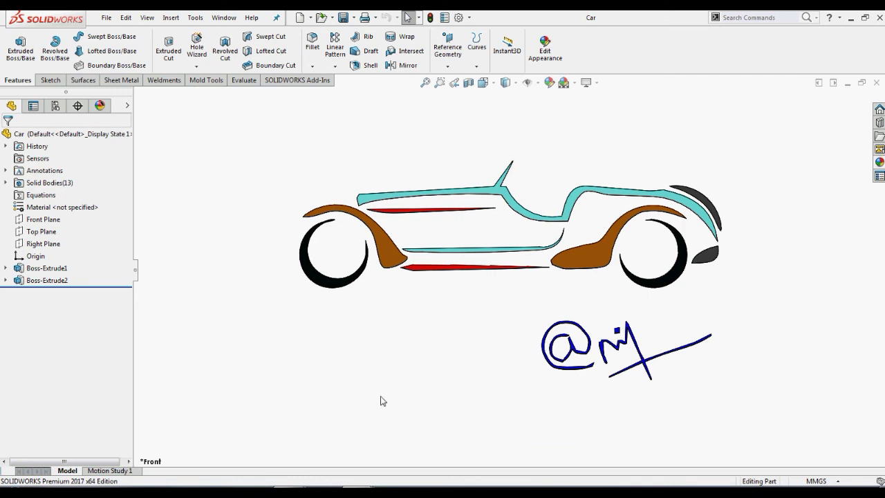
middle_drag(380, 401, 392, 401)
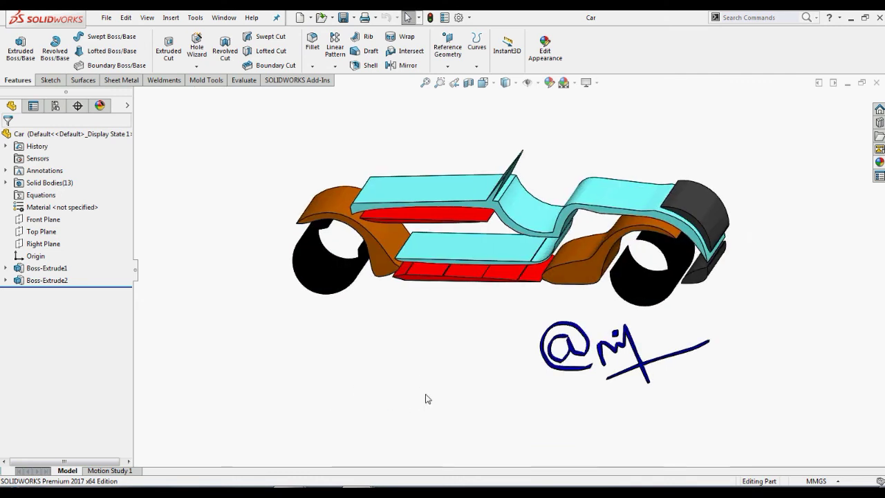